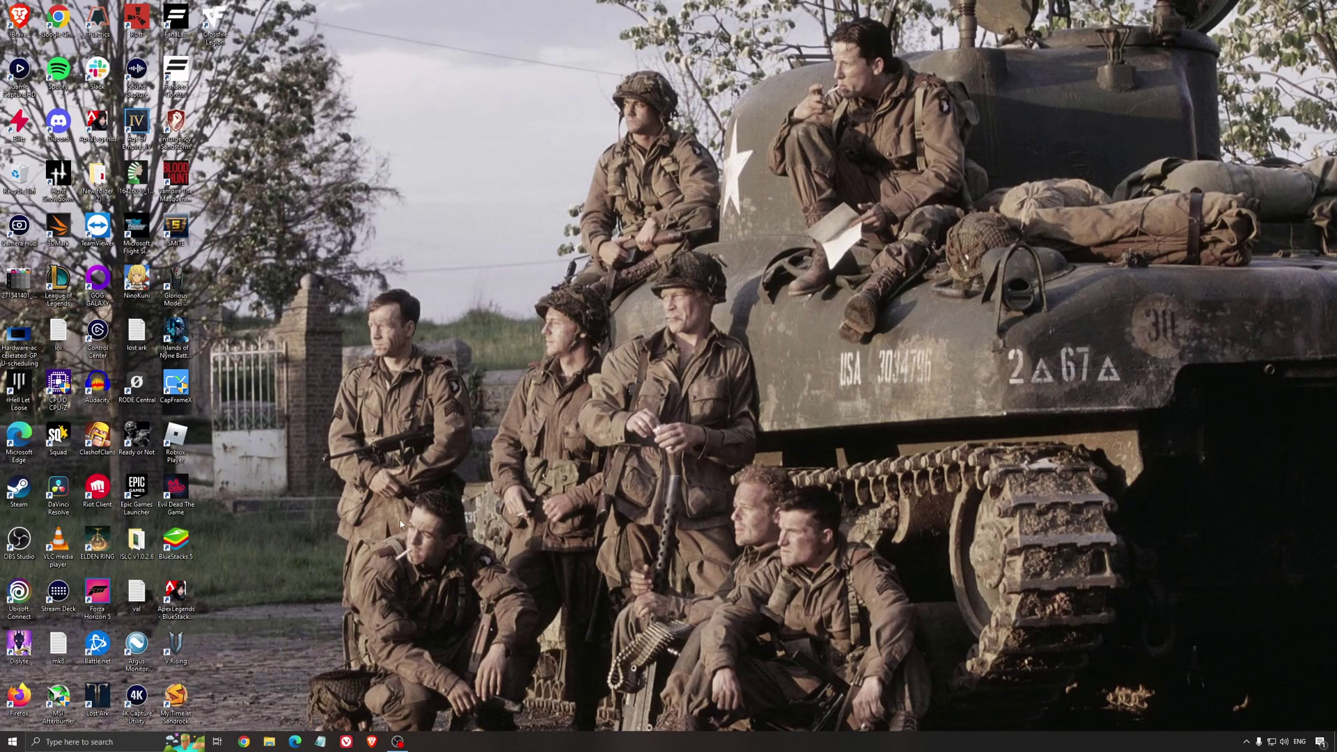
# Search Windows for "game mode" and open the Game Mode settings
pyautogui.click(117, 742)
pyautogui.write('game')
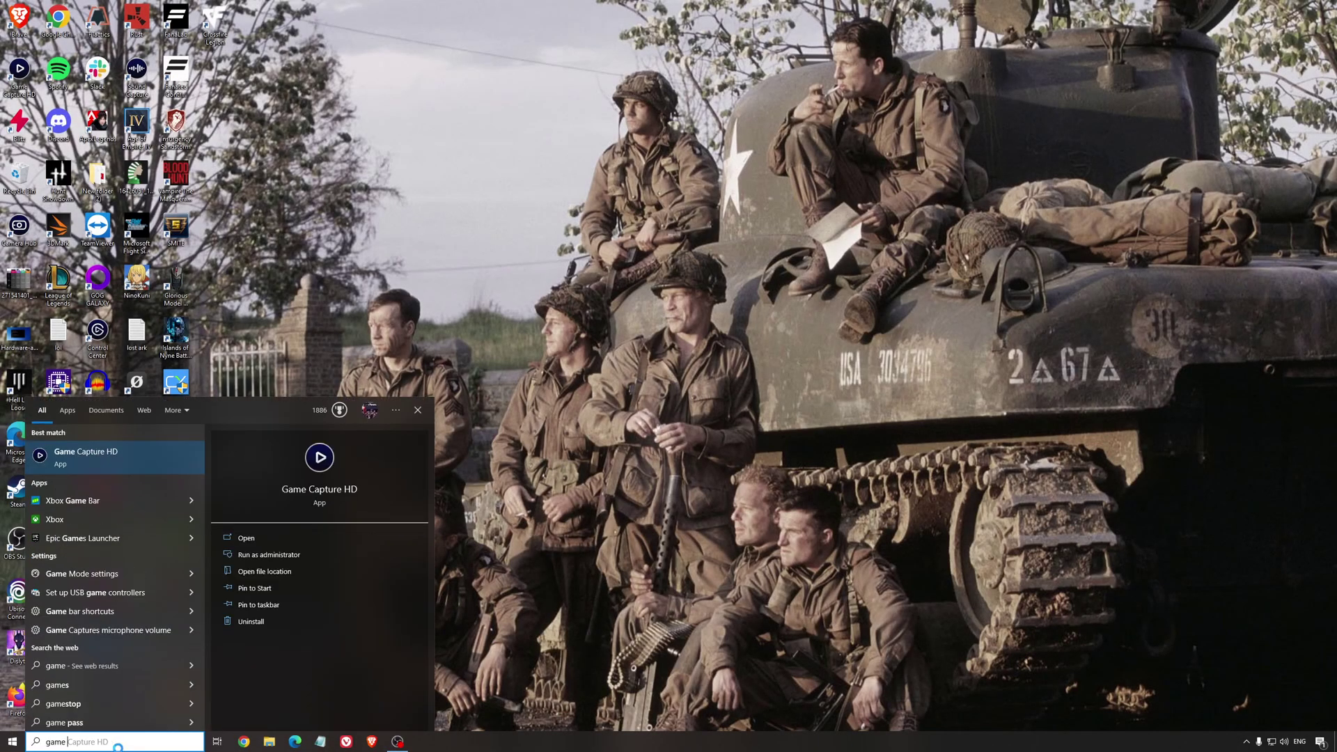
pyautogui.write(' mode')
pyautogui.press('Return')
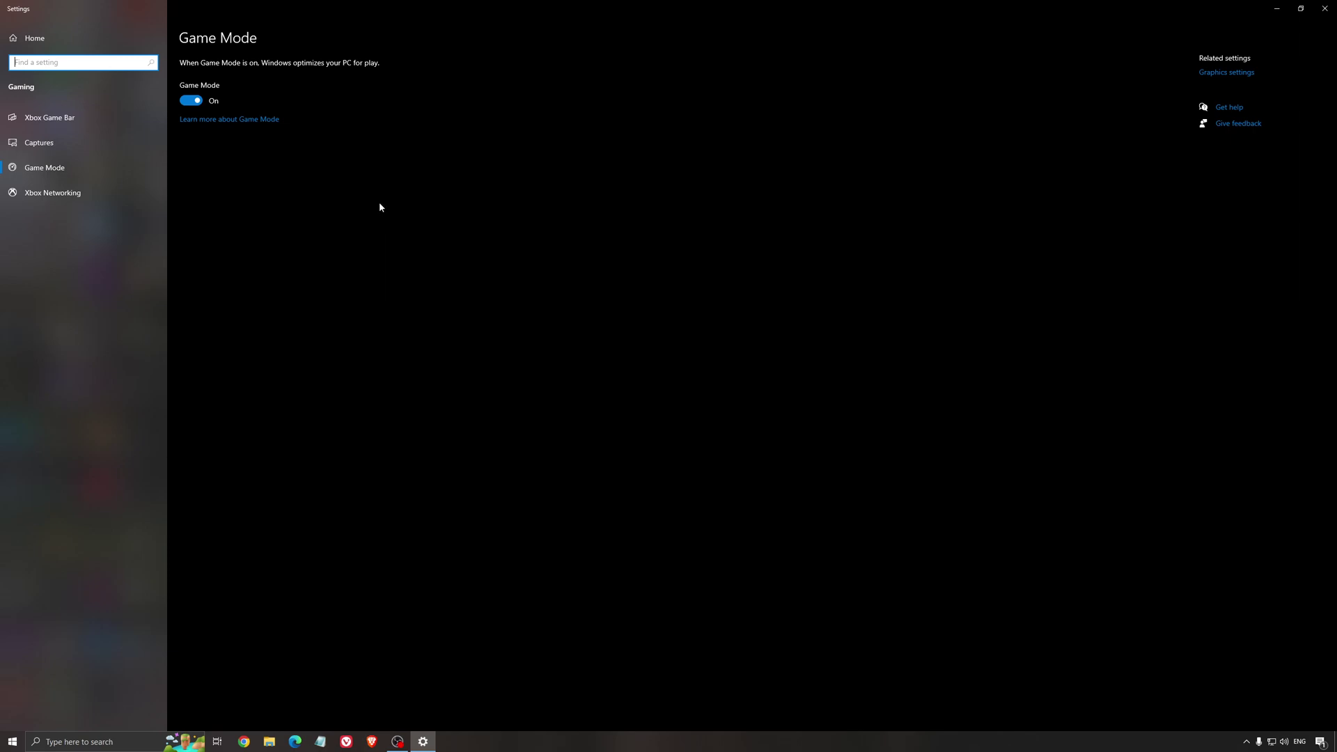
# Review the Xbox Game Bar and Captures settings, and close the Settings window
pyautogui.click(86, 124)
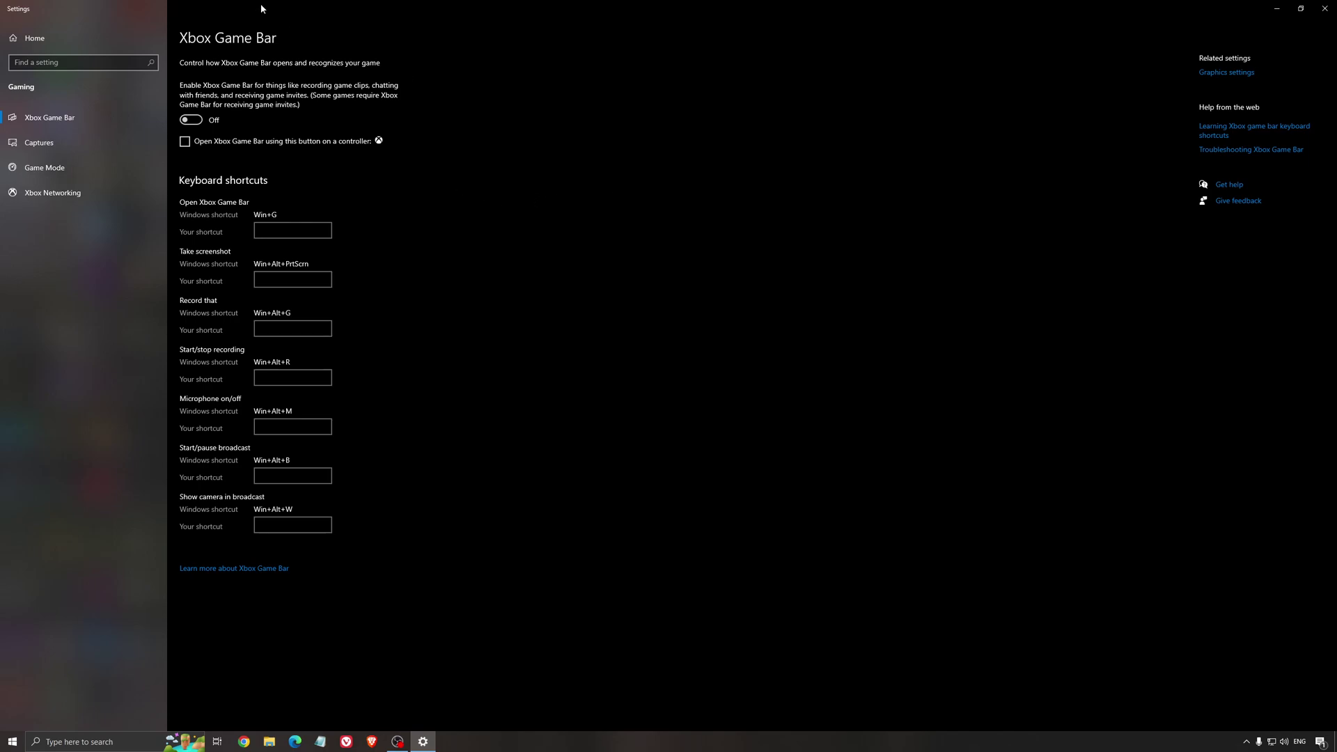
pyautogui.click(70, 144)
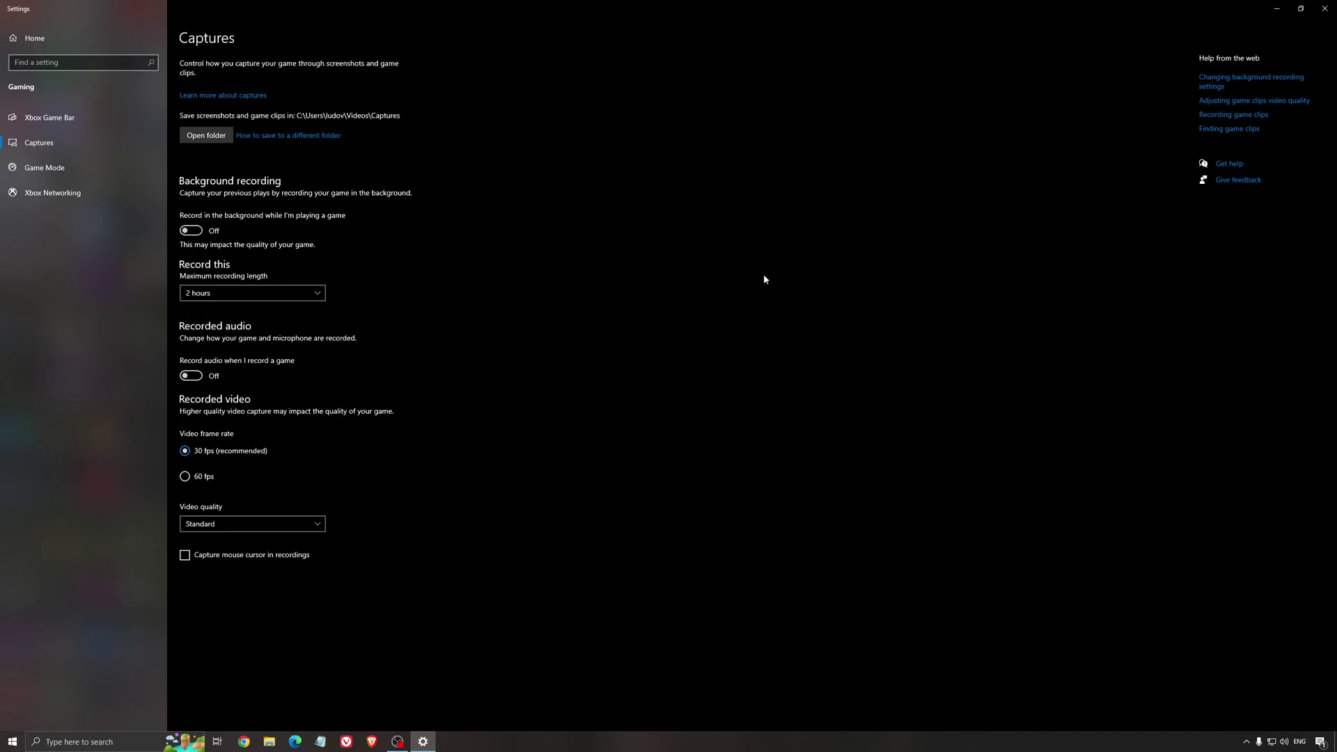
pyautogui.click(1324, 8)
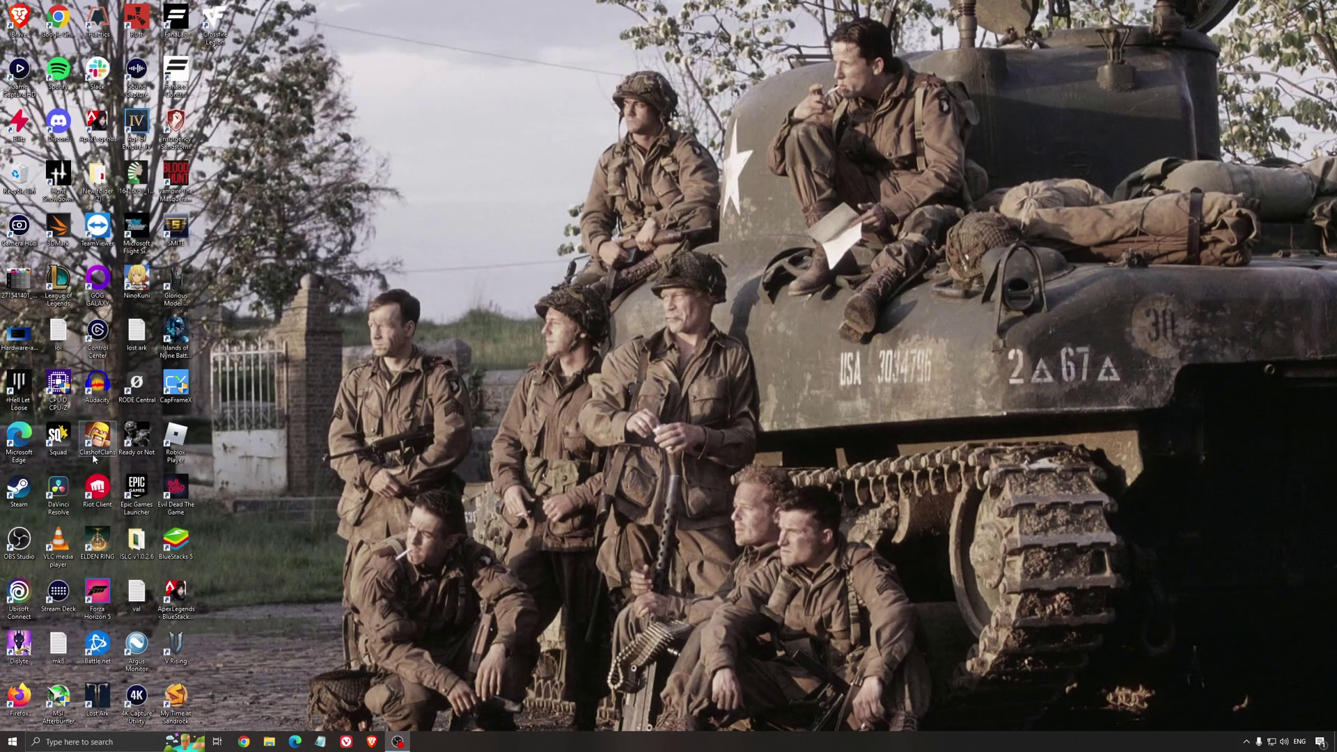
# View the Hardware-accelerated-GPU-scheduling image on the desktop and close it
pyautogui.doubleClick(21, 340)
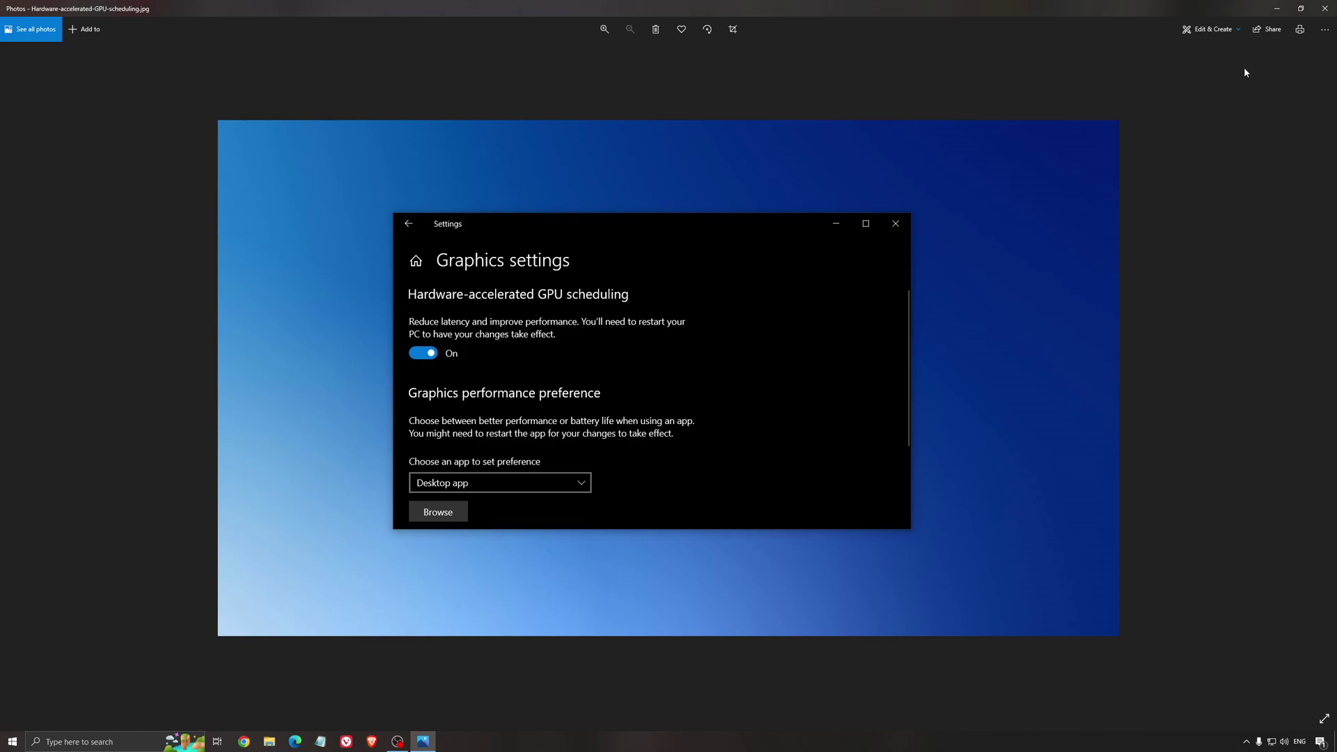
pyautogui.click(1324, 9)
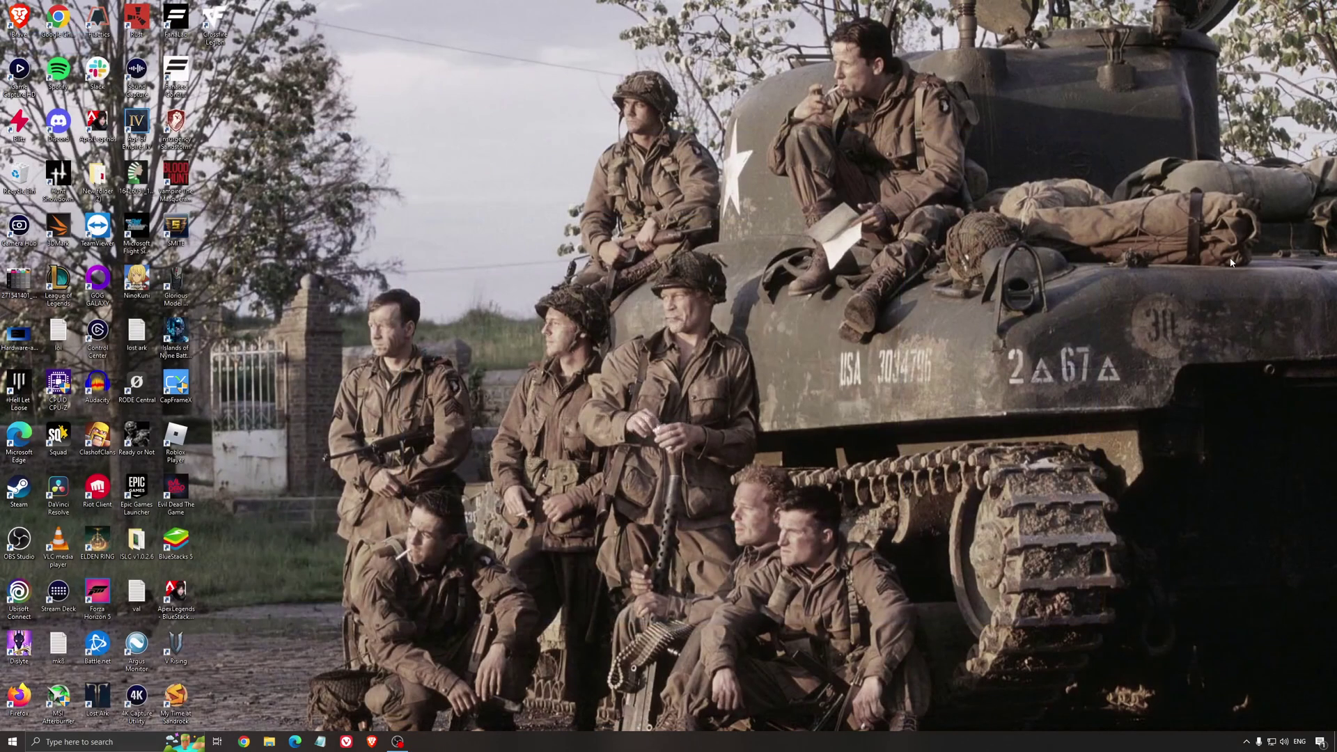
# Switch to AMD Software, check the driver version and Global Graphics settings, and close it
pyautogui.click(1245, 742)
pyautogui.click(1256, 701)
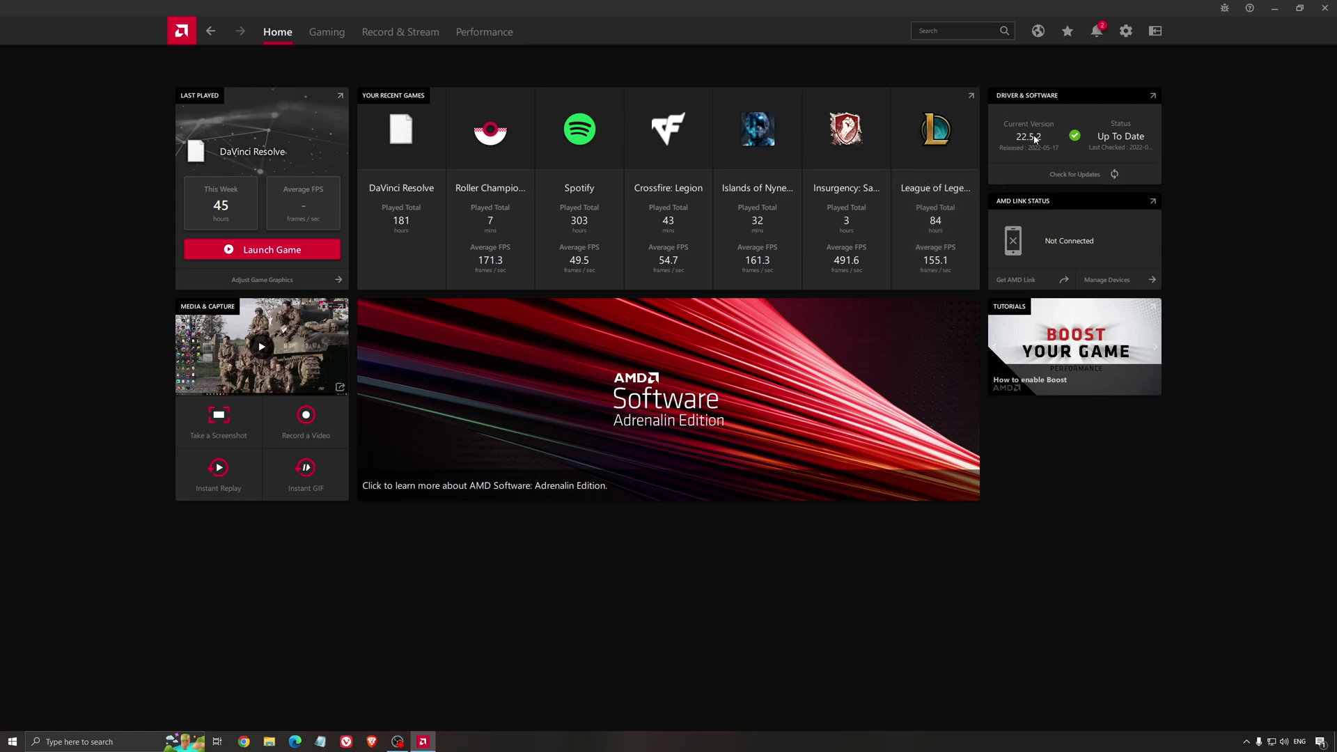
pyautogui.click(1114, 174)
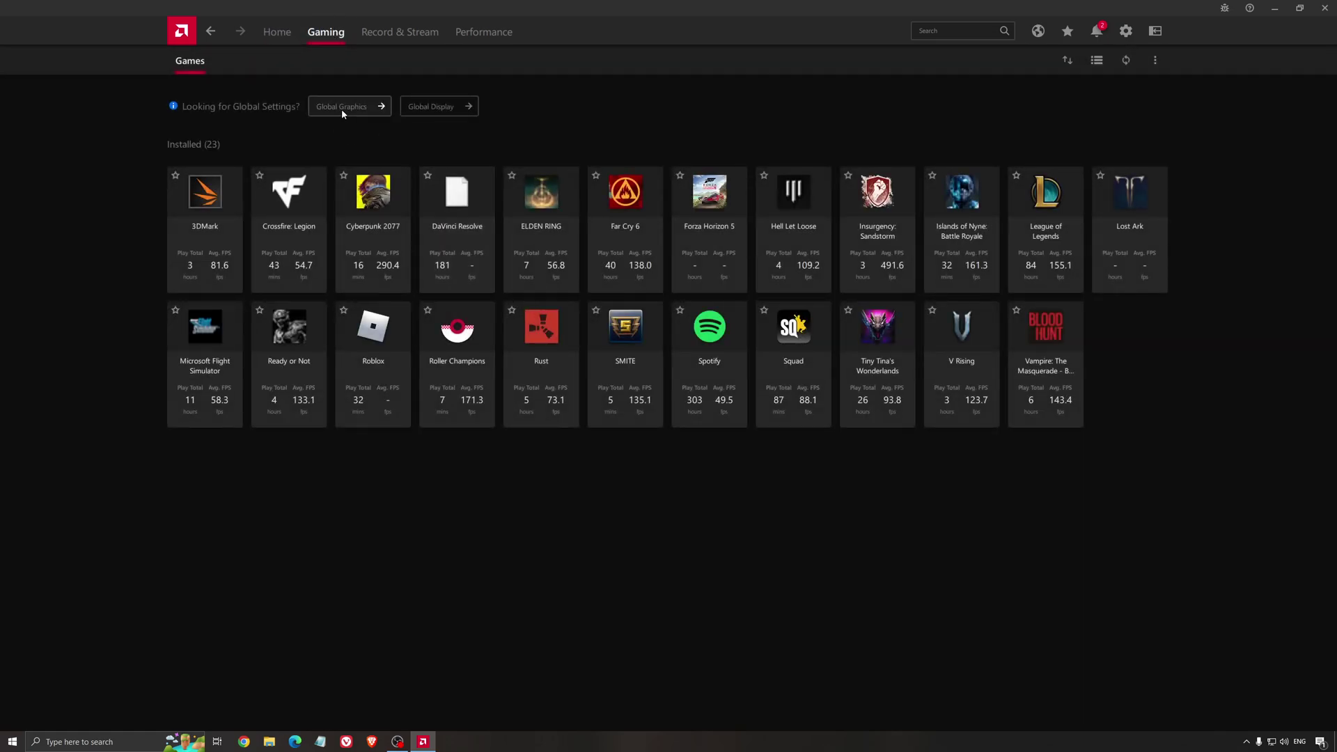
pyautogui.click(341, 108)
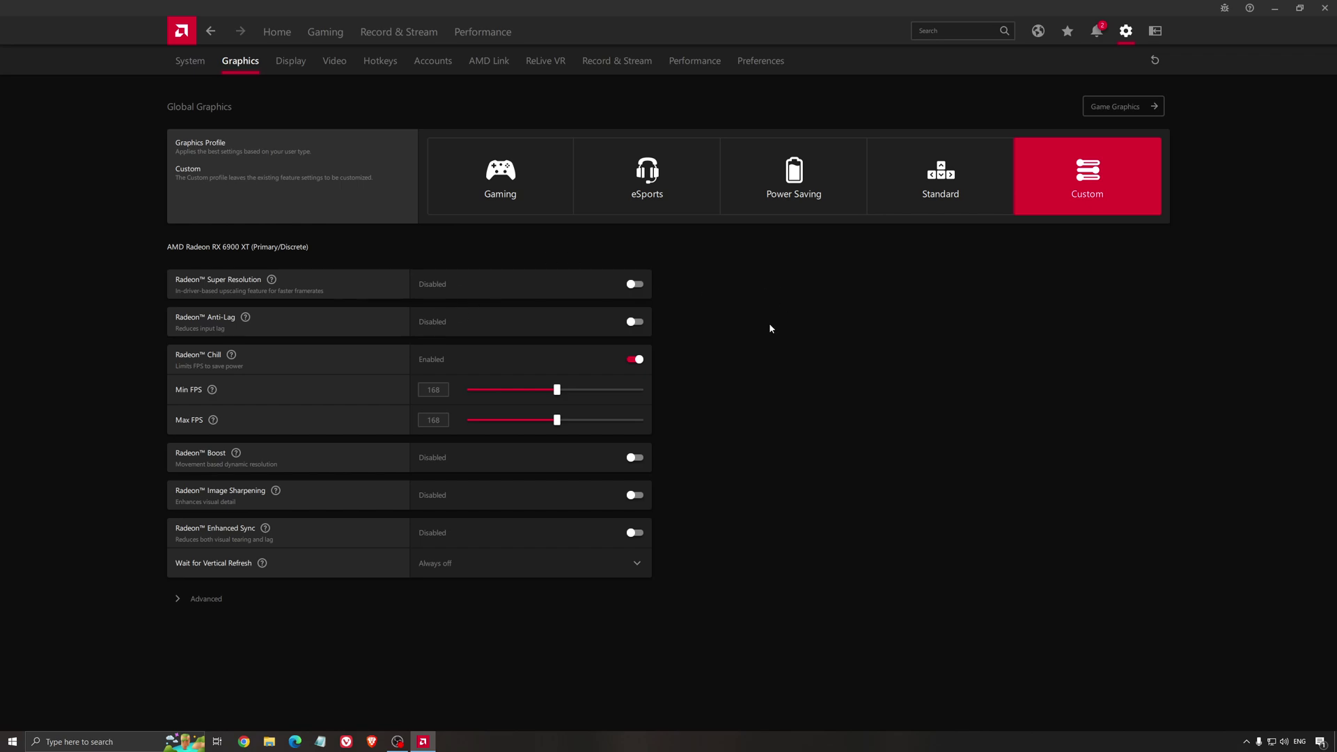
pyautogui.click(1324, 8)
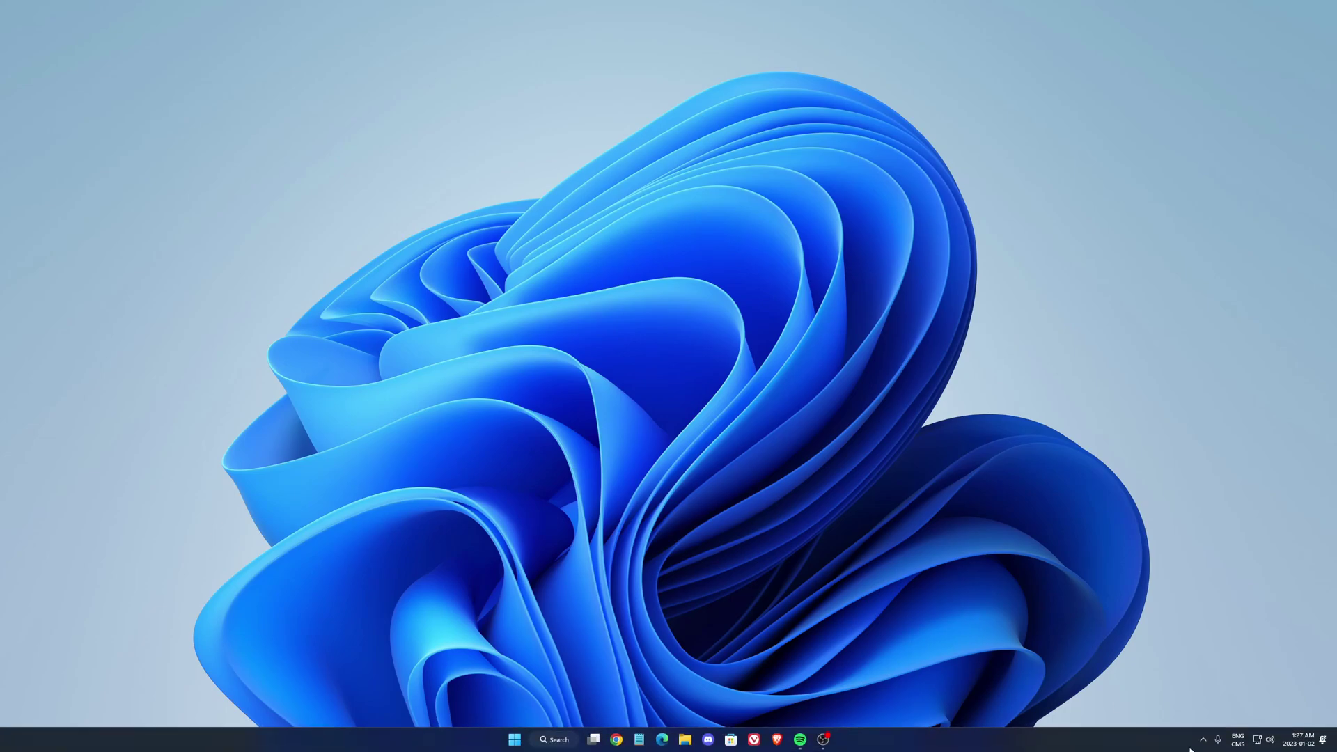
# Switch to NVIDIA Control Panel and show the Manage 3D Settings page
pyautogui.click(1202, 739)
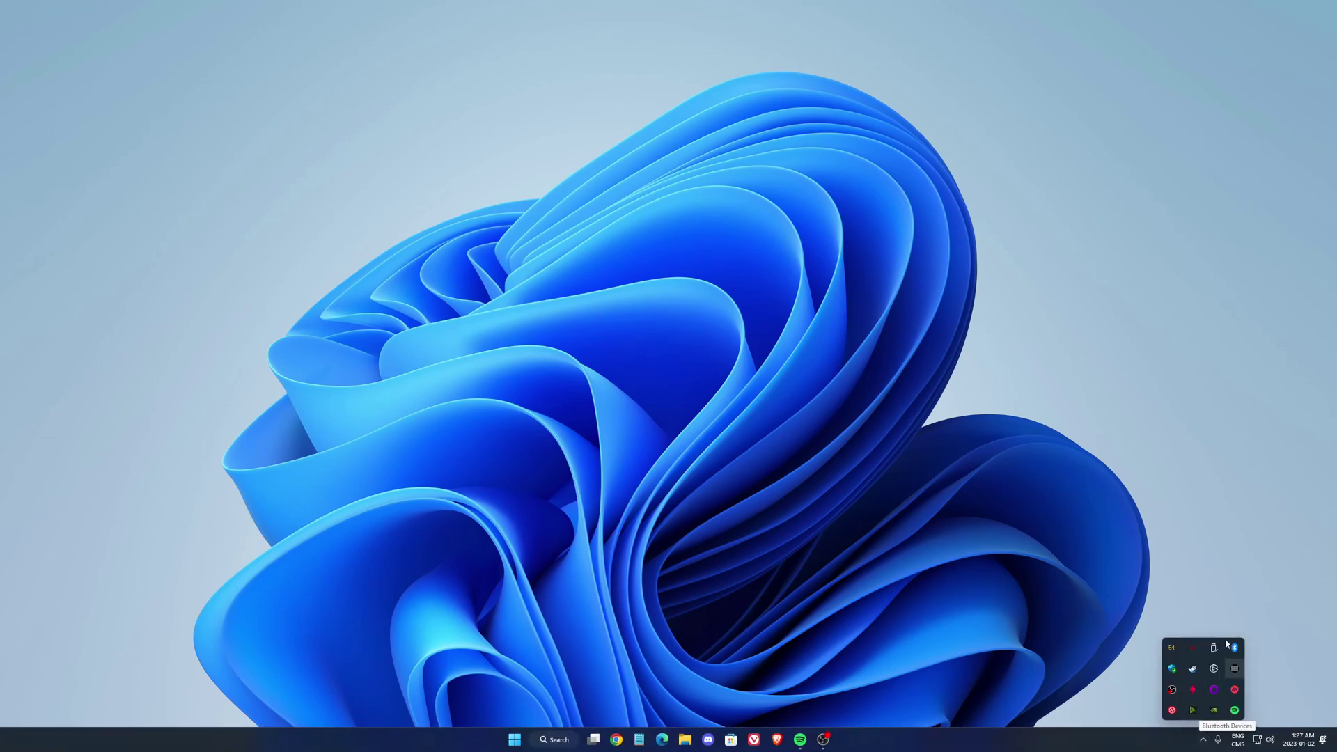
pyautogui.rightClick(1216, 711)
pyautogui.click(1238, 674)
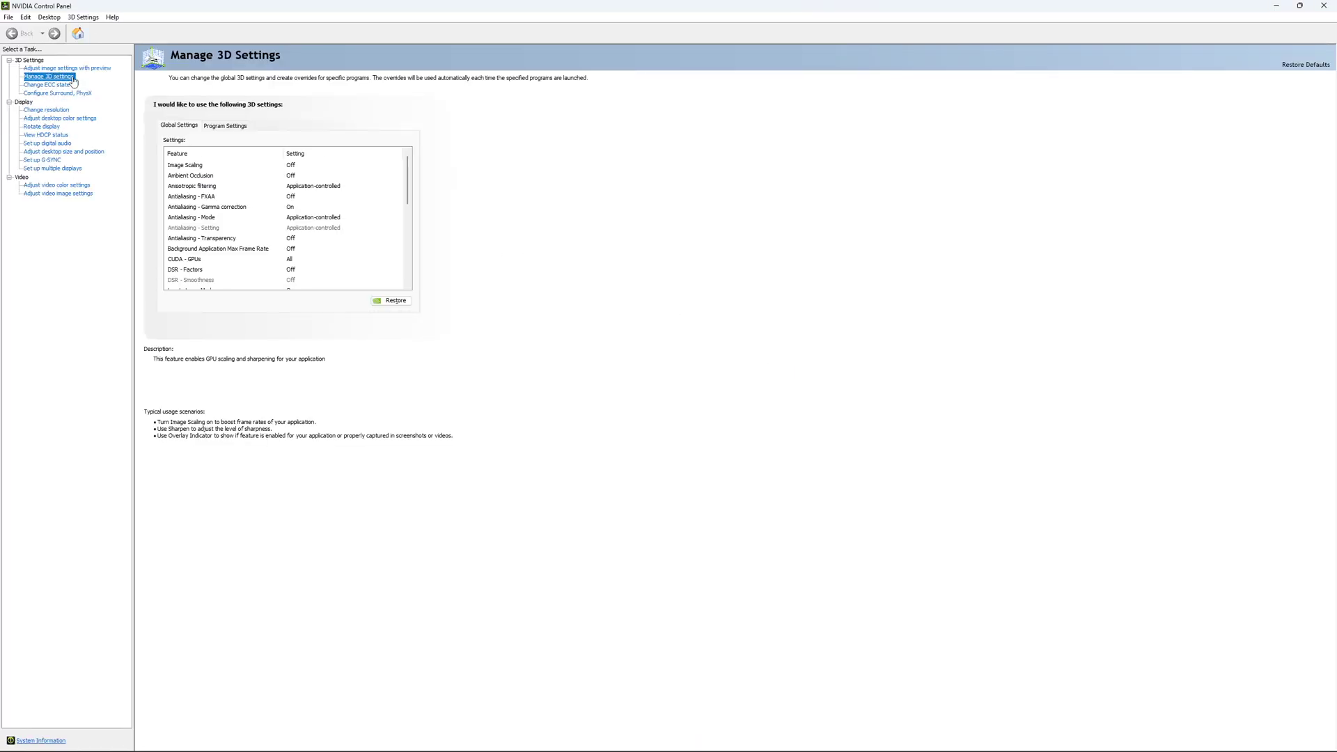
# Try a Max Frame Rate limit of 167 FPS in the global 3D settings and set it back to Off
pyautogui.moveTo(409, 164); pyautogui.dragTo(411, 193)
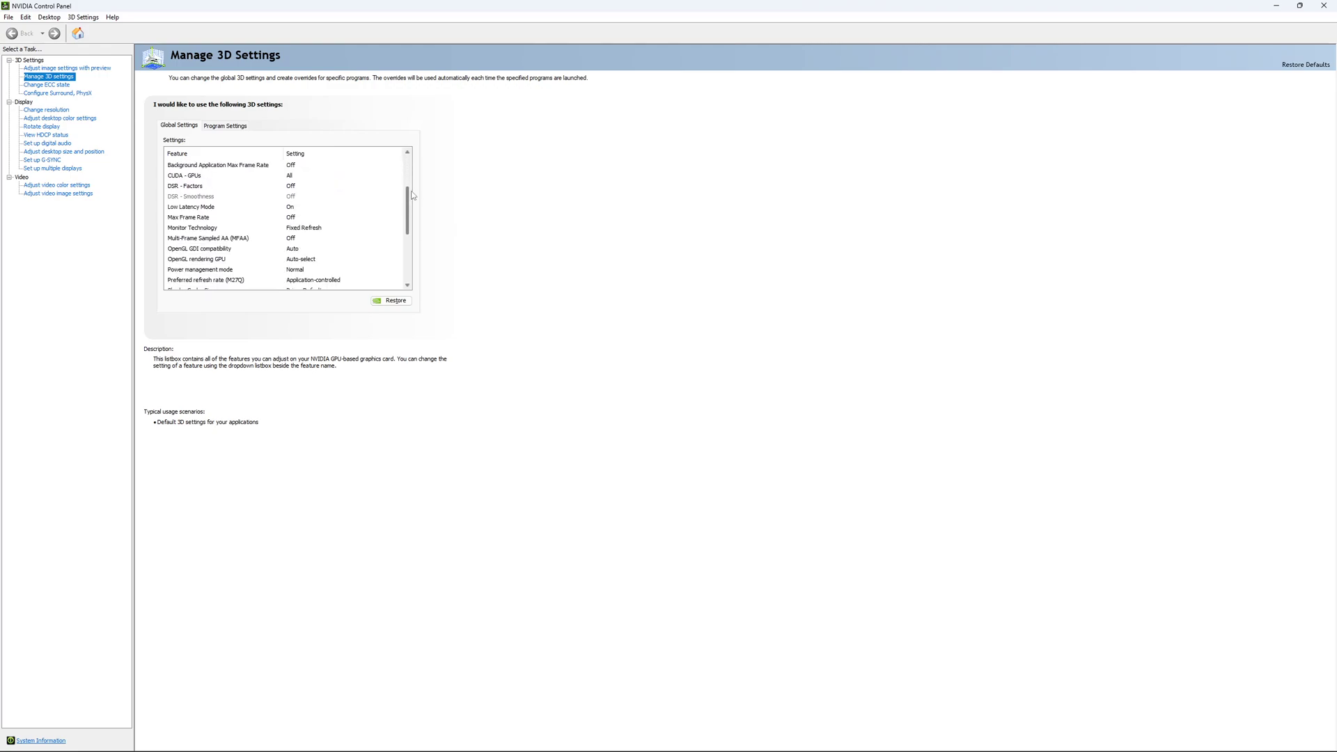
pyautogui.moveTo(409, 199); pyautogui.dragTo(410, 209)
pyautogui.click(285, 201)
pyautogui.click(287, 197)
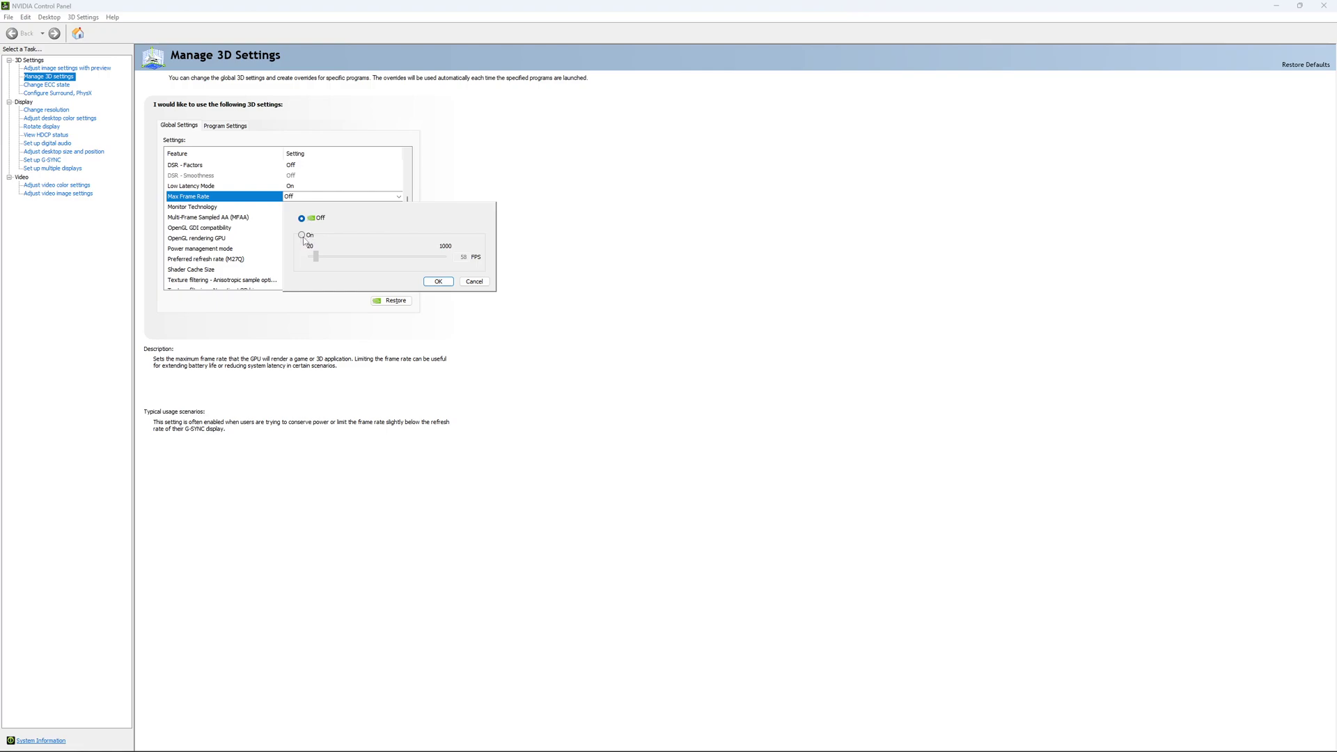
pyautogui.click(302, 236)
pyautogui.click(323, 259)
pyautogui.moveTo(337, 266); pyautogui.dragTo(334, 268)
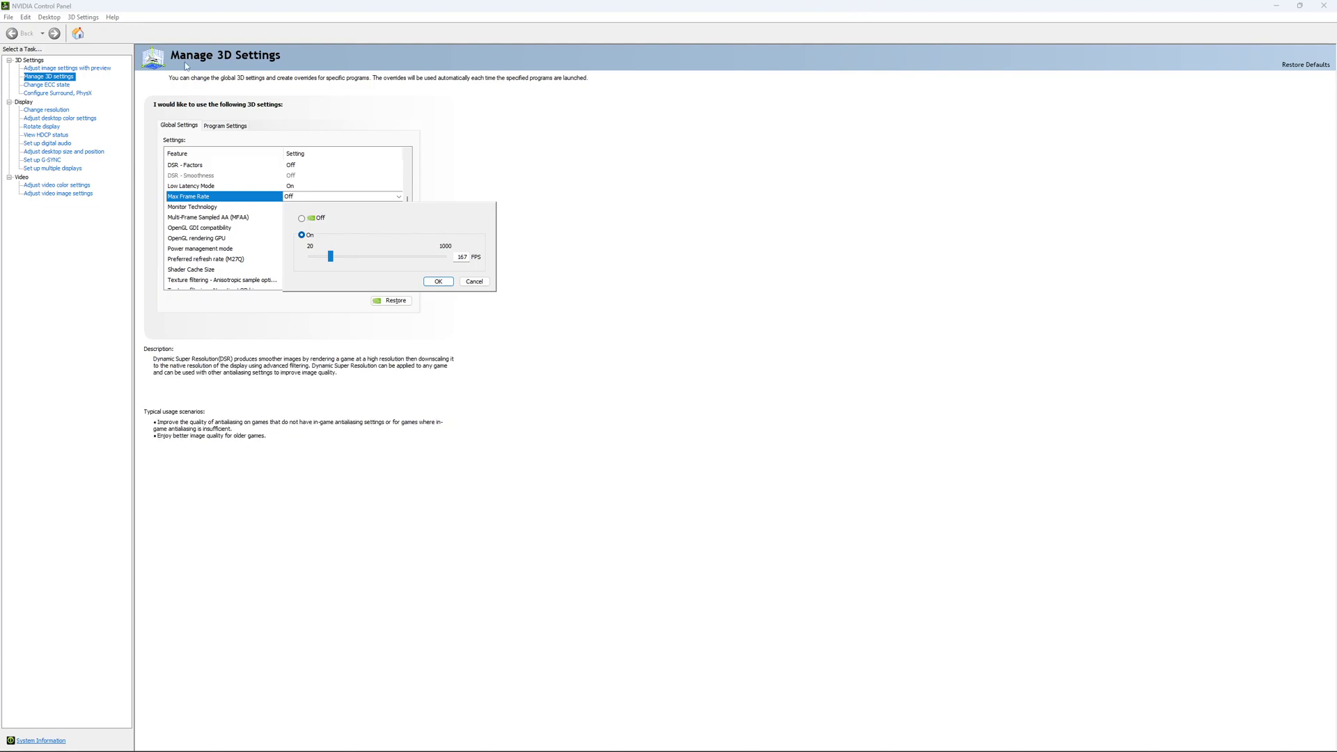
pyautogui.click(302, 218)
pyautogui.click(438, 281)
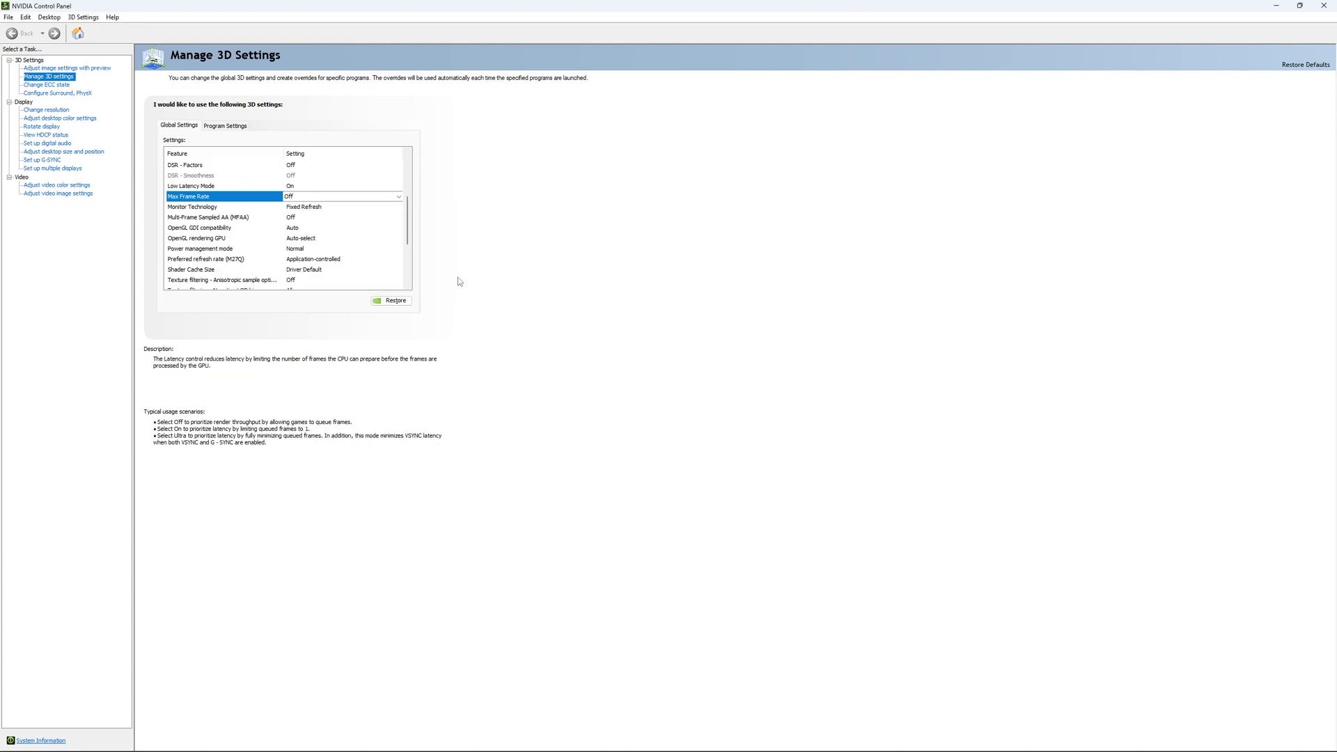
# Review the remaining global 3D settings and the ECC state of the graphics card
pyautogui.scroll(-3, 307, 188)
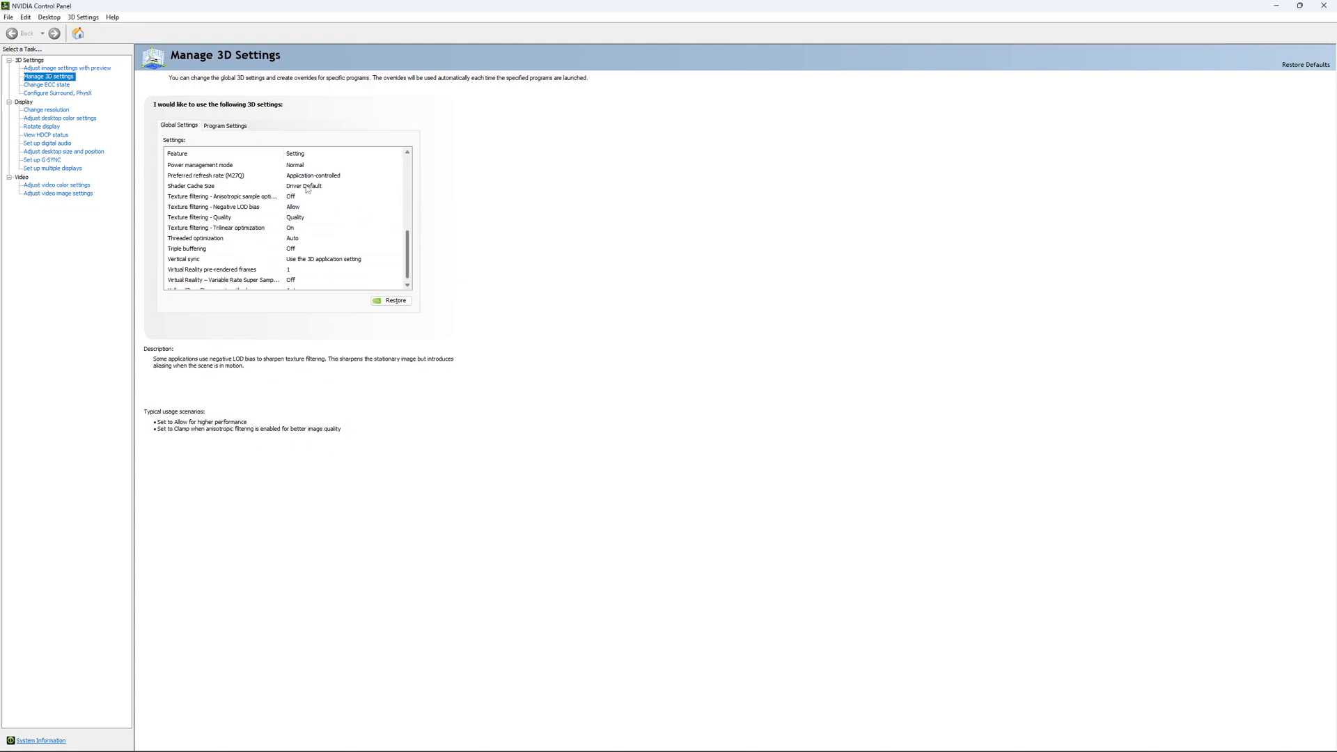
pyautogui.click(49, 84)
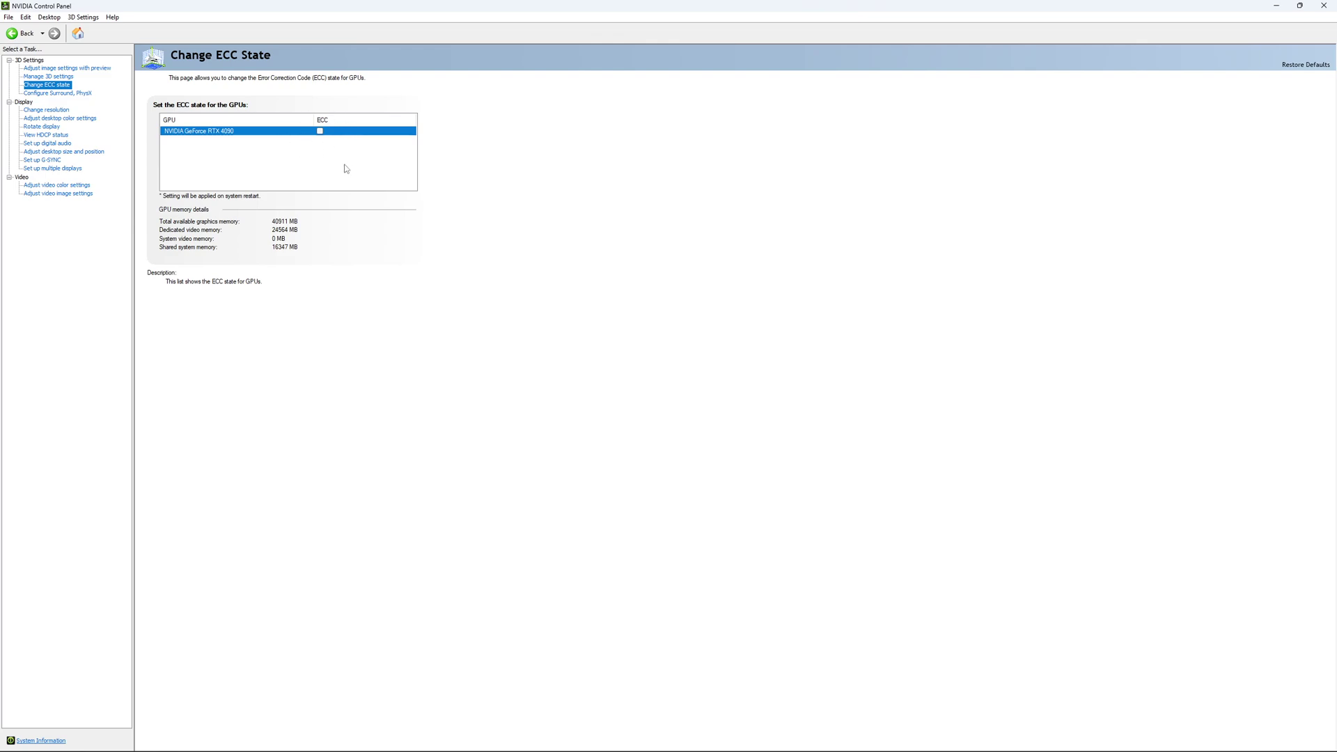
# Examine the available refresh rates for the M27Q display at its native 2560 × 1440 resolution
pyautogui.click(41, 110)
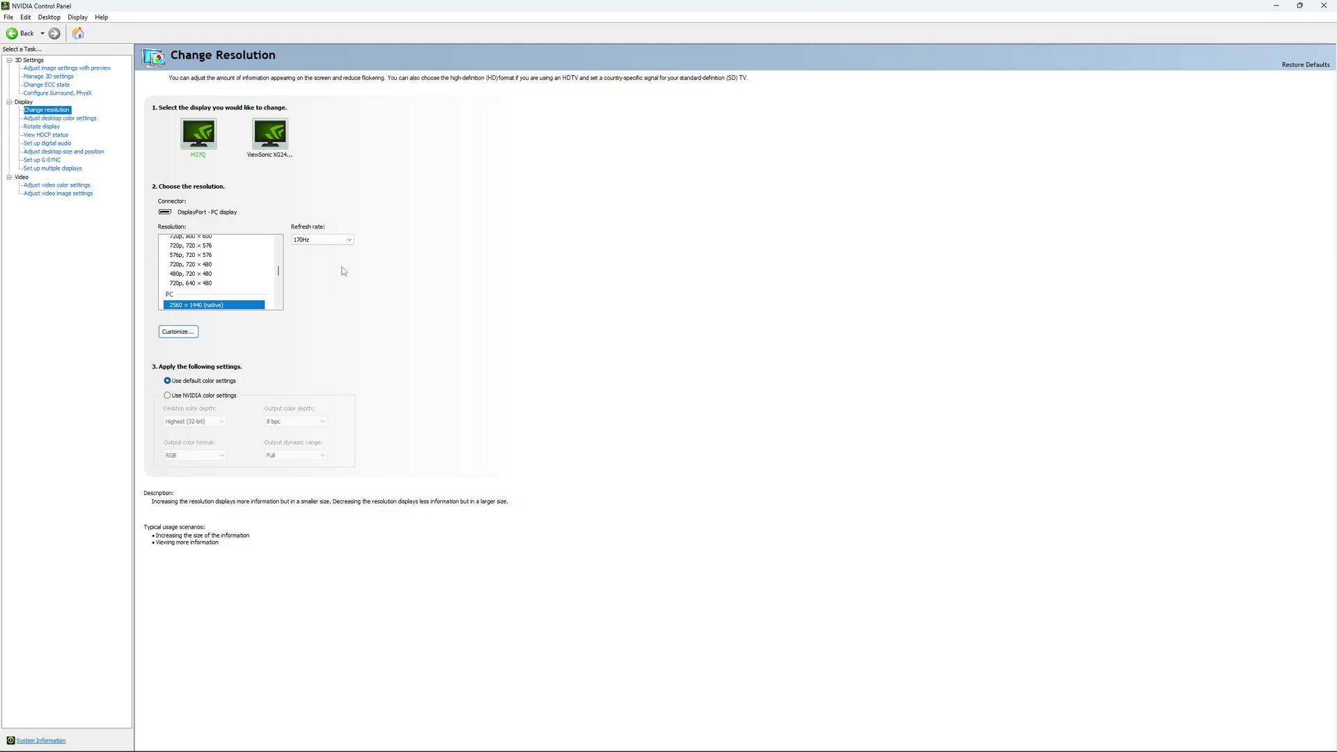
pyautogui.click(330, 241)
pyautogui.click(330, 248)
pyautogui.click(330, 240)
pyautogui.click(464, 256)
pyautogui.click(332, 236)
pyautogui.click(409, 249)
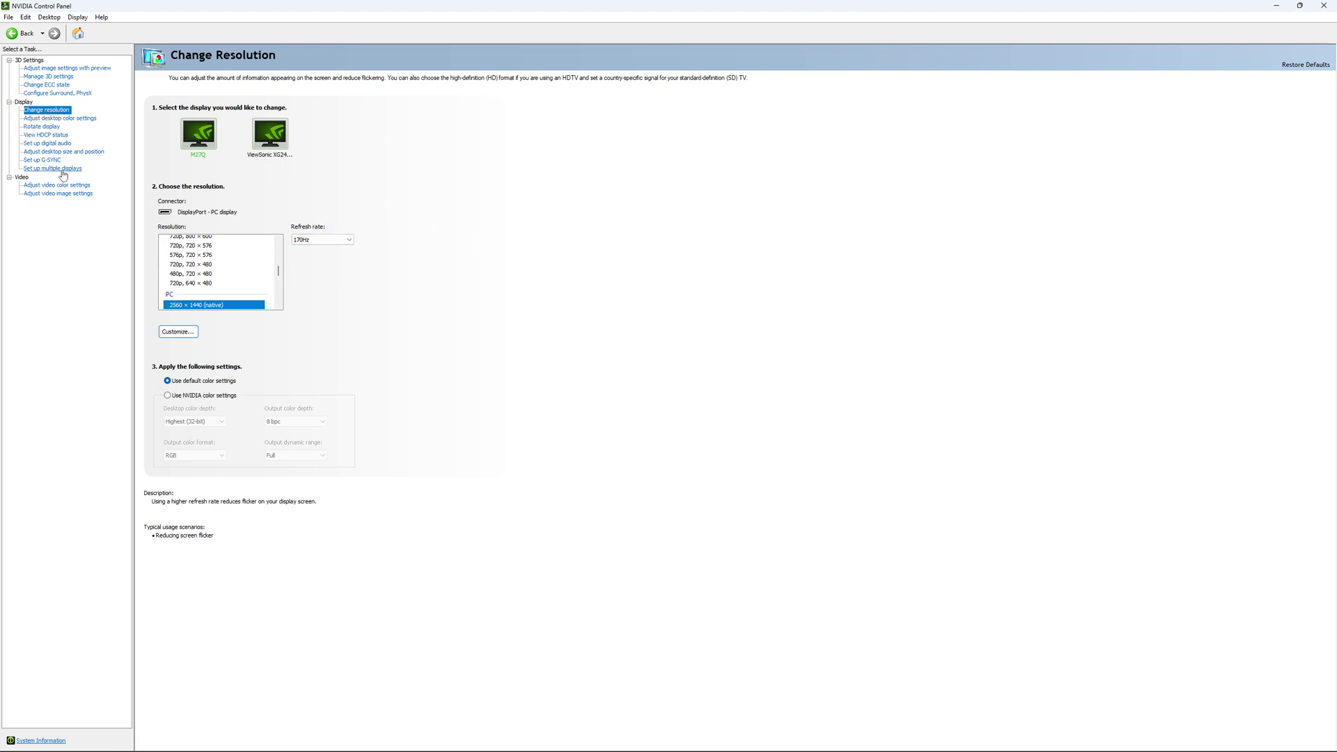
# Review the G-SYNC setup options and return to the desktop
pyautogui.click(44, 160)
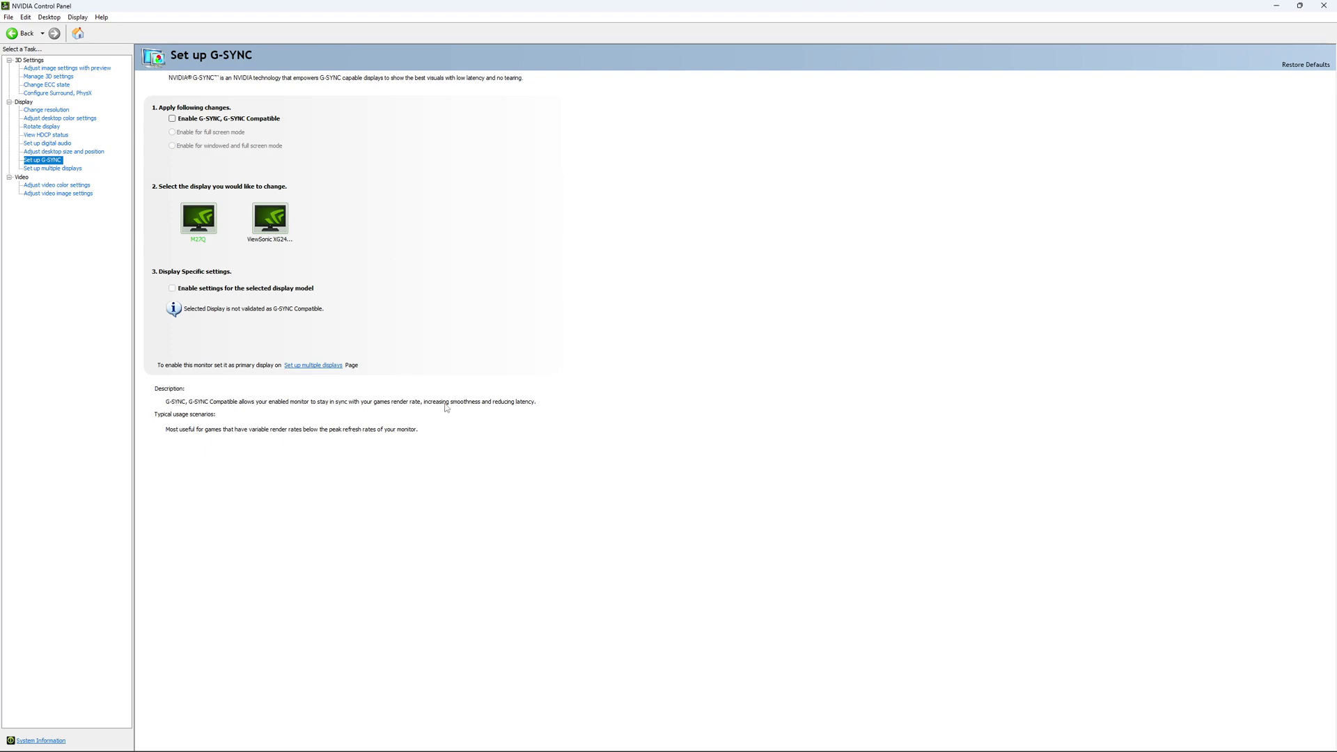
pyautogui.press('super+d')
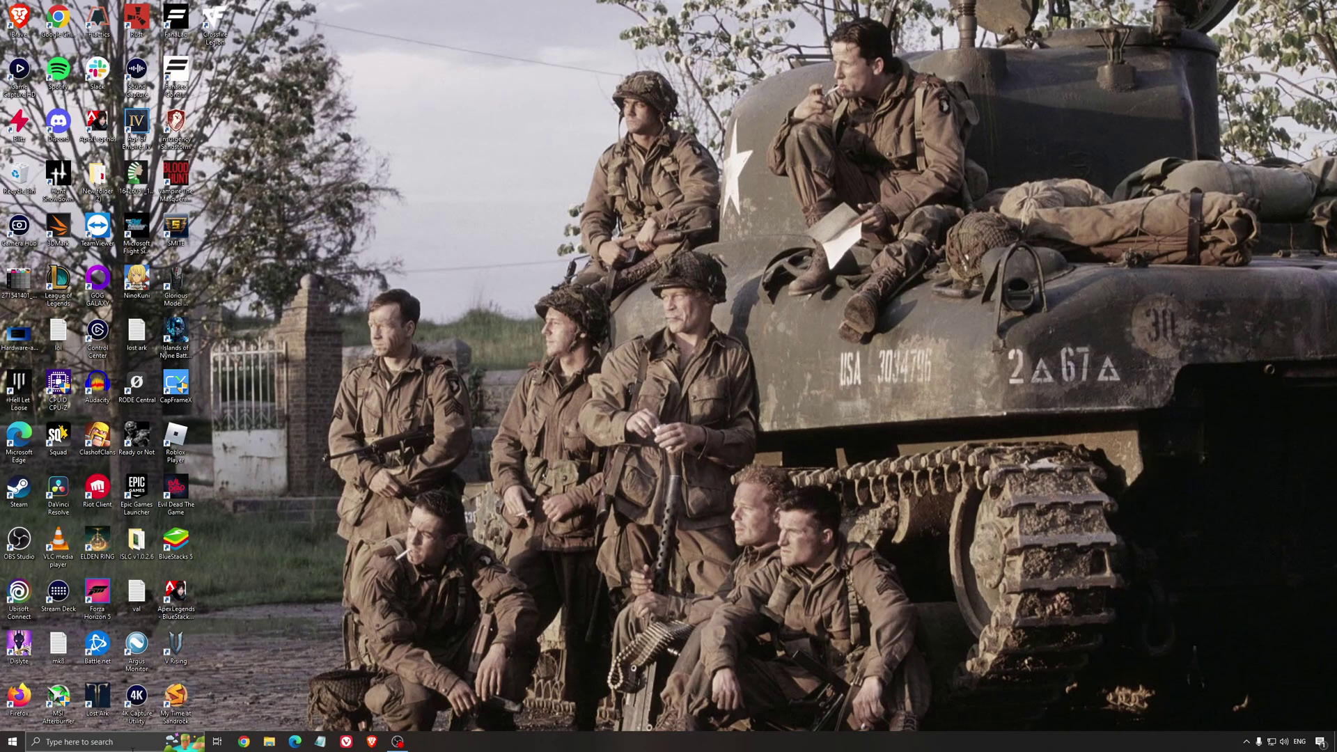
# Open the Windows power plan settings and go up to Power Options
pyautogui.click(129, 742)
pyautogui.write('nvidia')
pyautogui.press('Return')
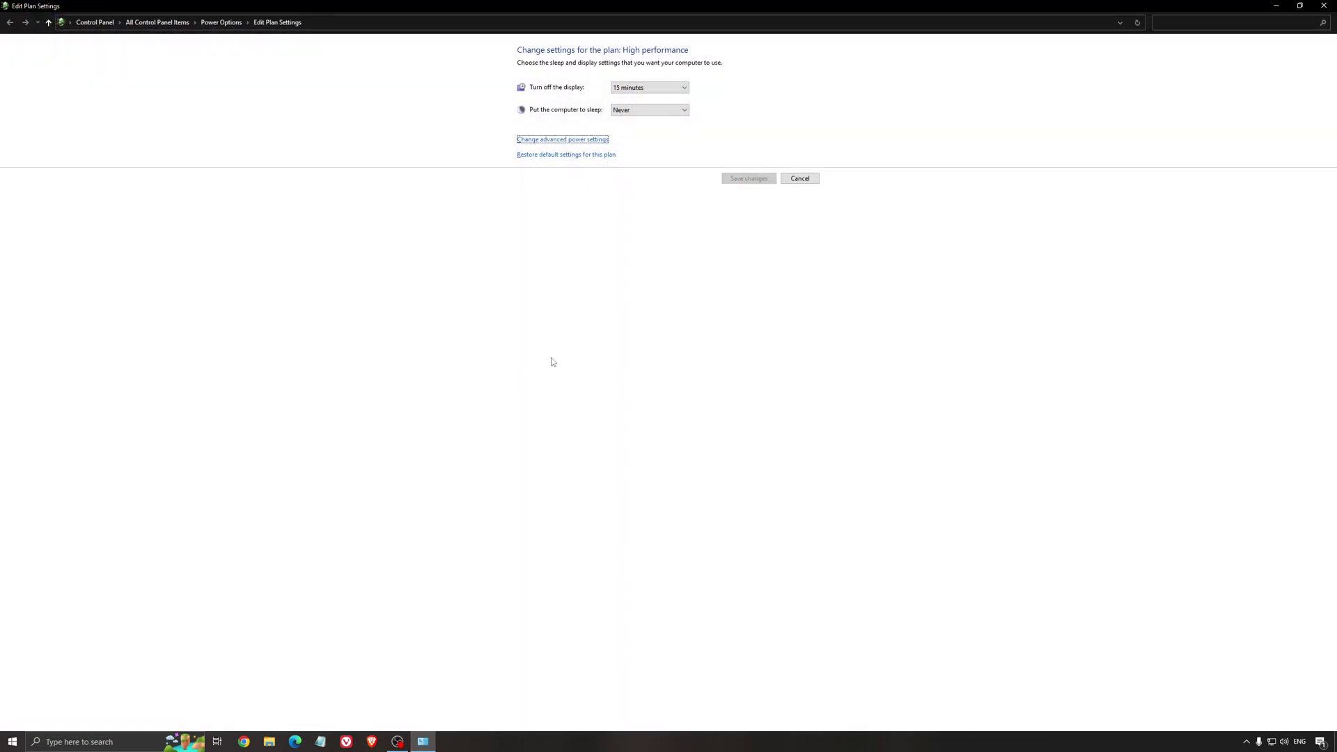
pyautogui.click(229, 23)
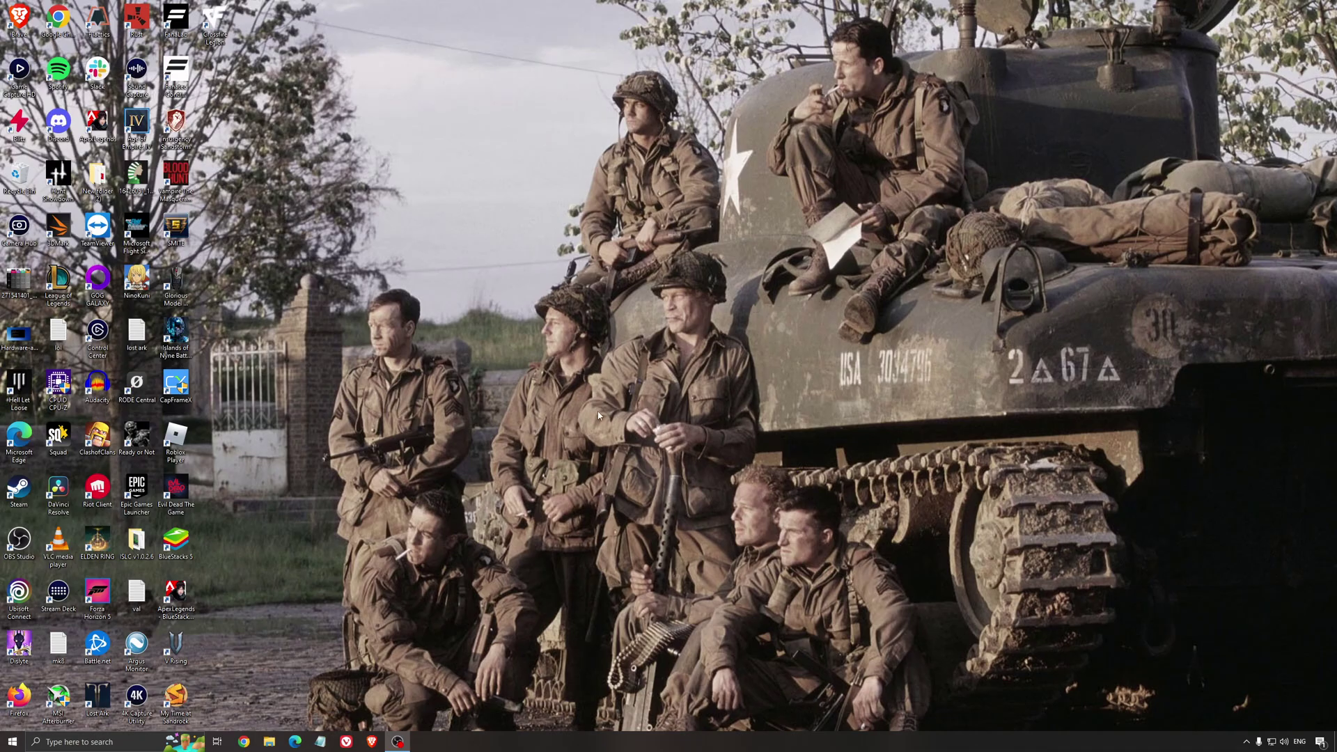
# Open Intelligent standby list cleaner, start monitoring with a 1024 MB list size and 16000 MB free memory threshold, and minimize it
pyautogui.doubleClick(136, 541)
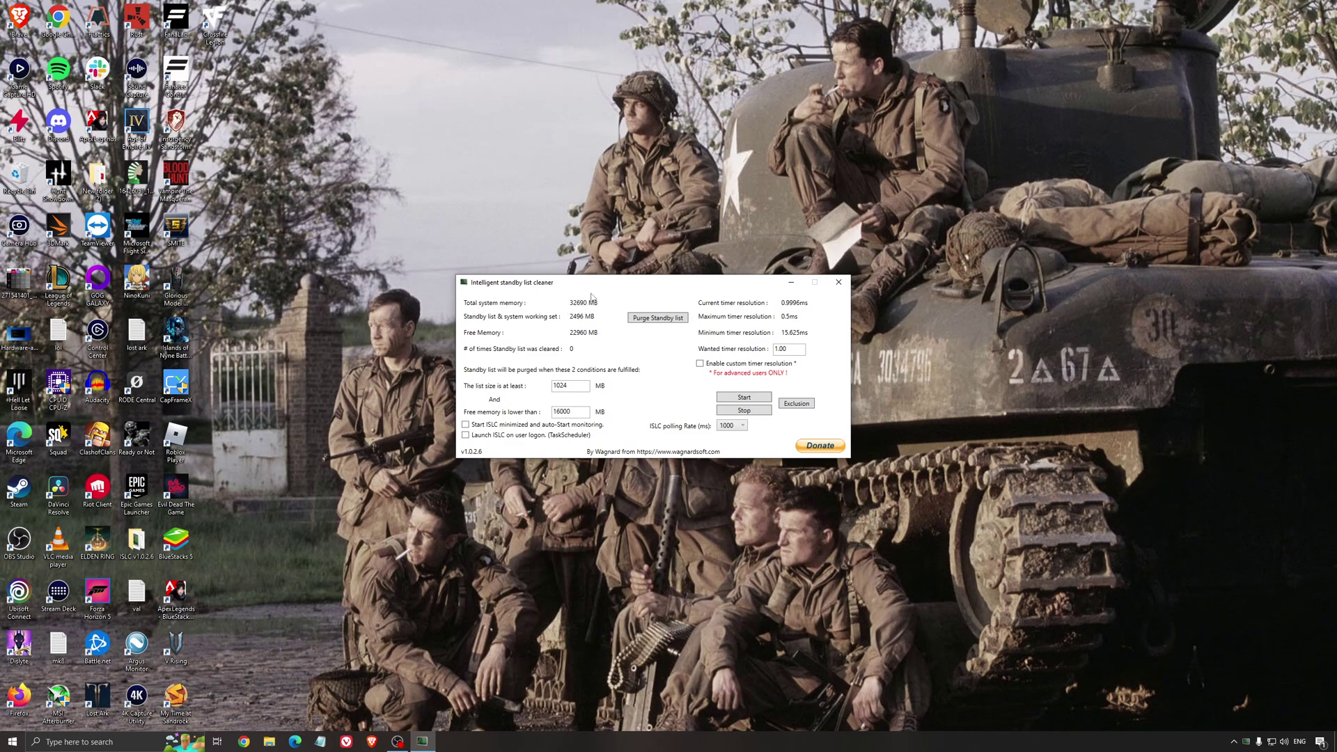
pyautogui.doubleClick(561, 412)
pyautogui.click(744, 398)
pyautogui.moveTo(709, 282); pyautogui.dragTo(752, 281)
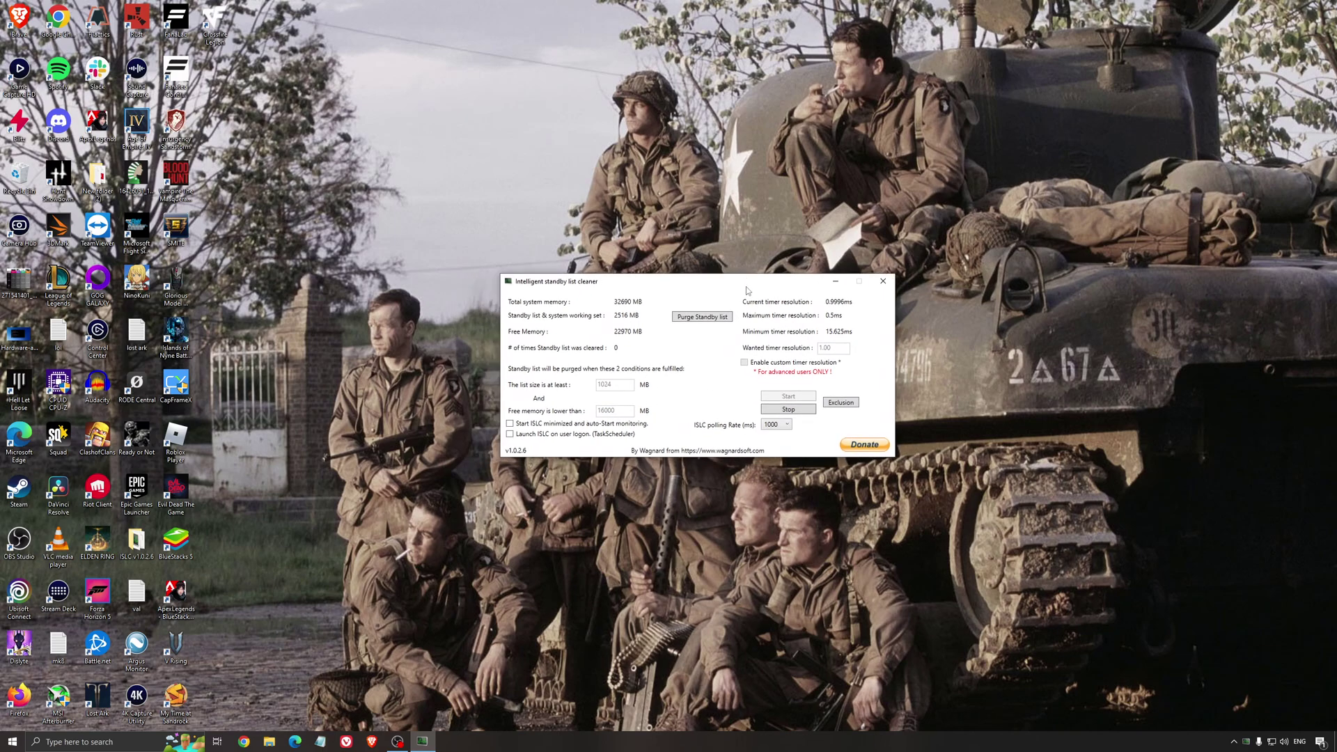
pyautogui.click(836, 282)
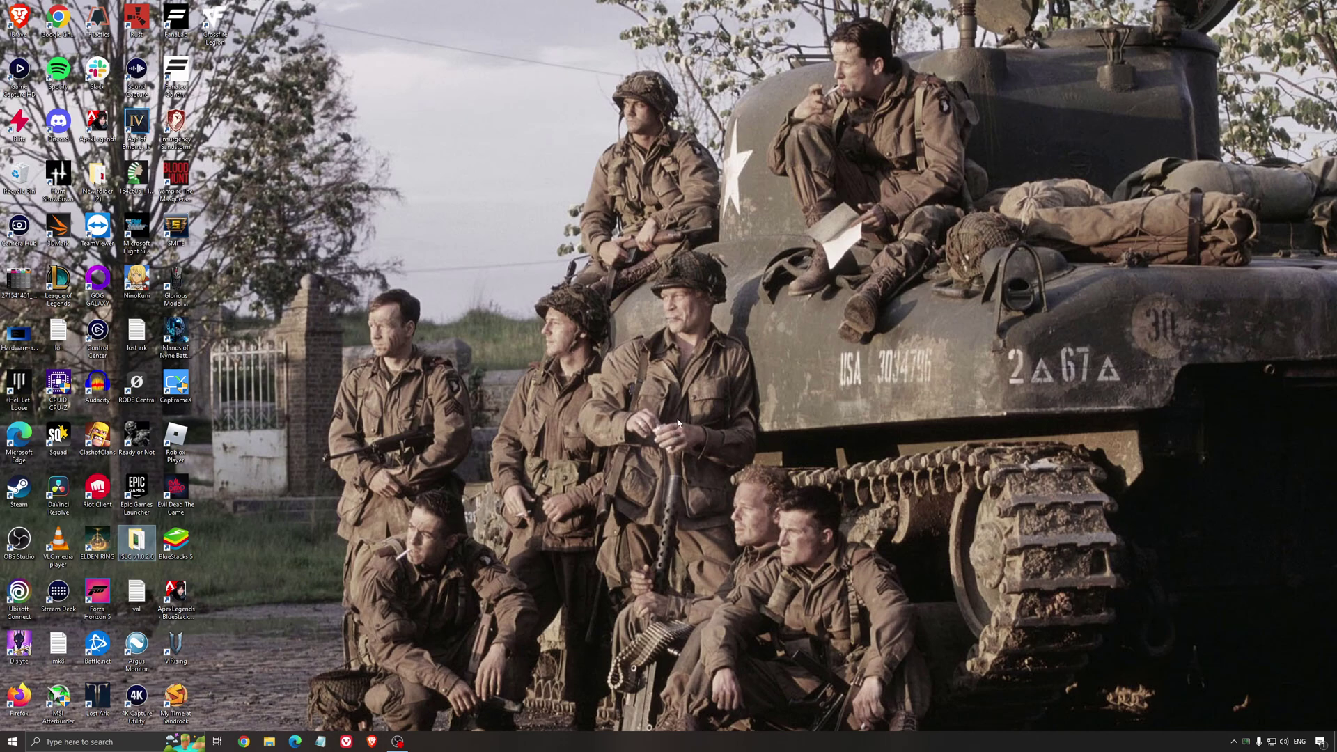
# In the game's graphics settings, try Shadow Resolution at Highest and return it to Mid
pyautogui.click(647, 374)
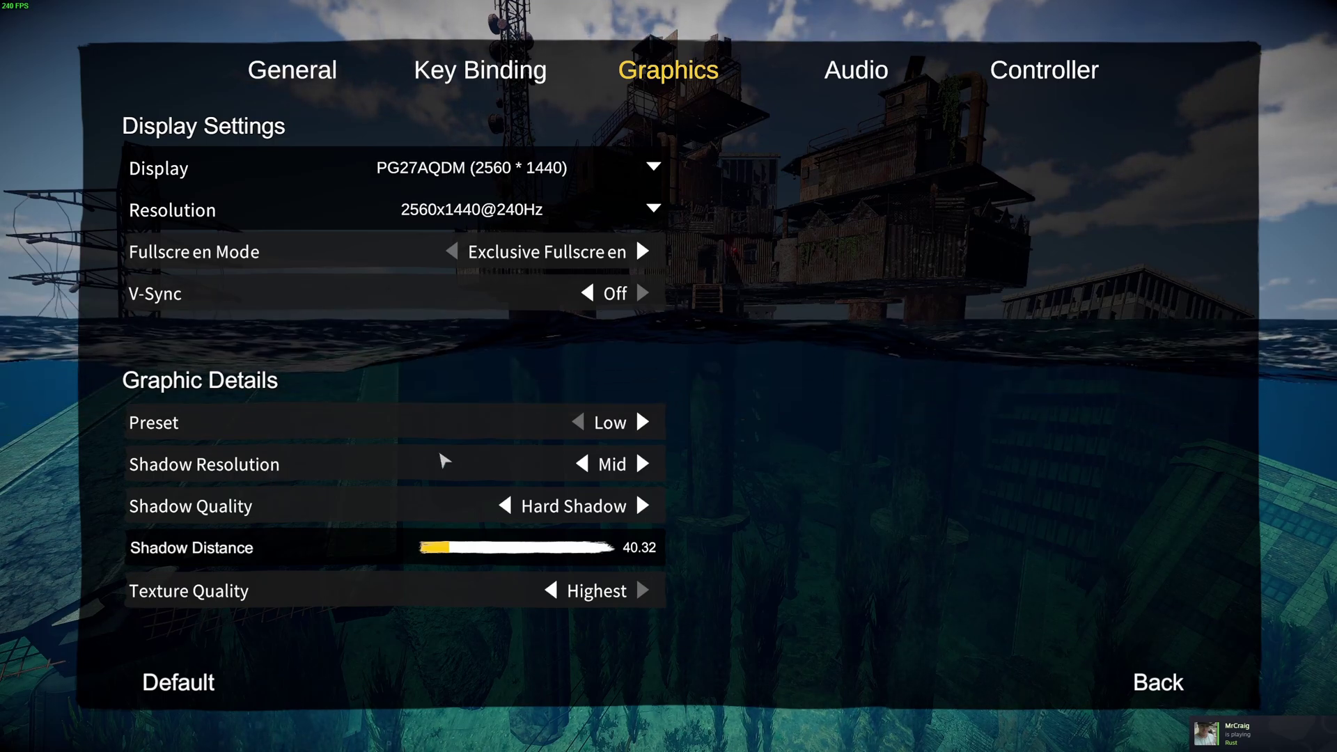
pyautogui.click(643, 464)
pyautogui.click(643, 464)
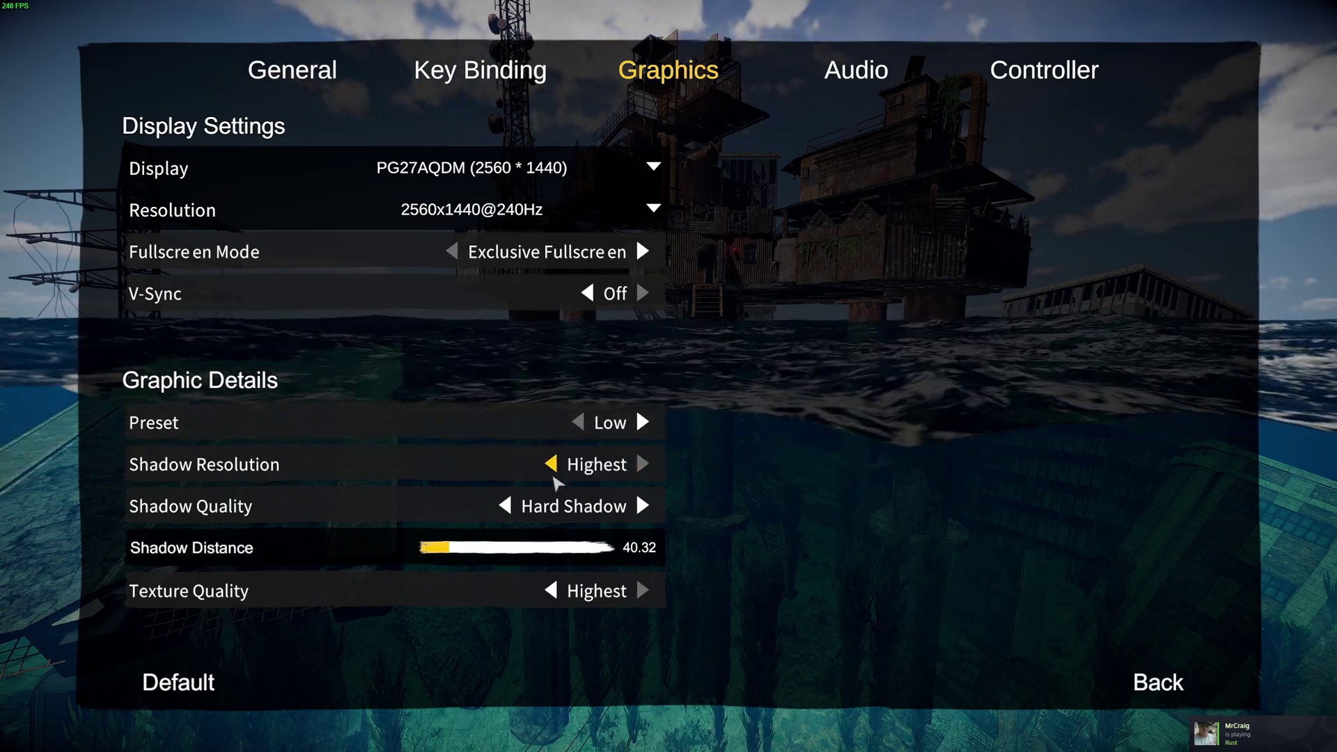
pyautogui.click(551, 464)
pyautogui.click(569, 465)
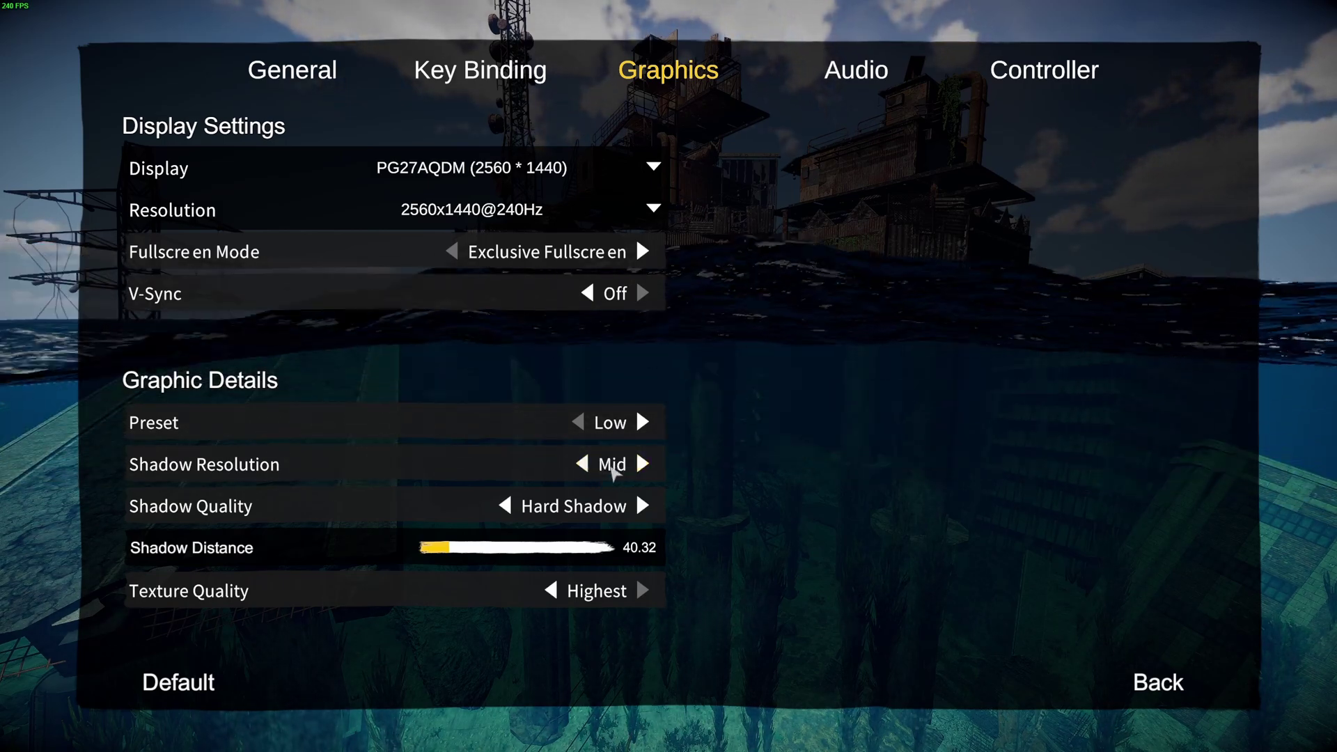
pyautogui.click(582, 464)
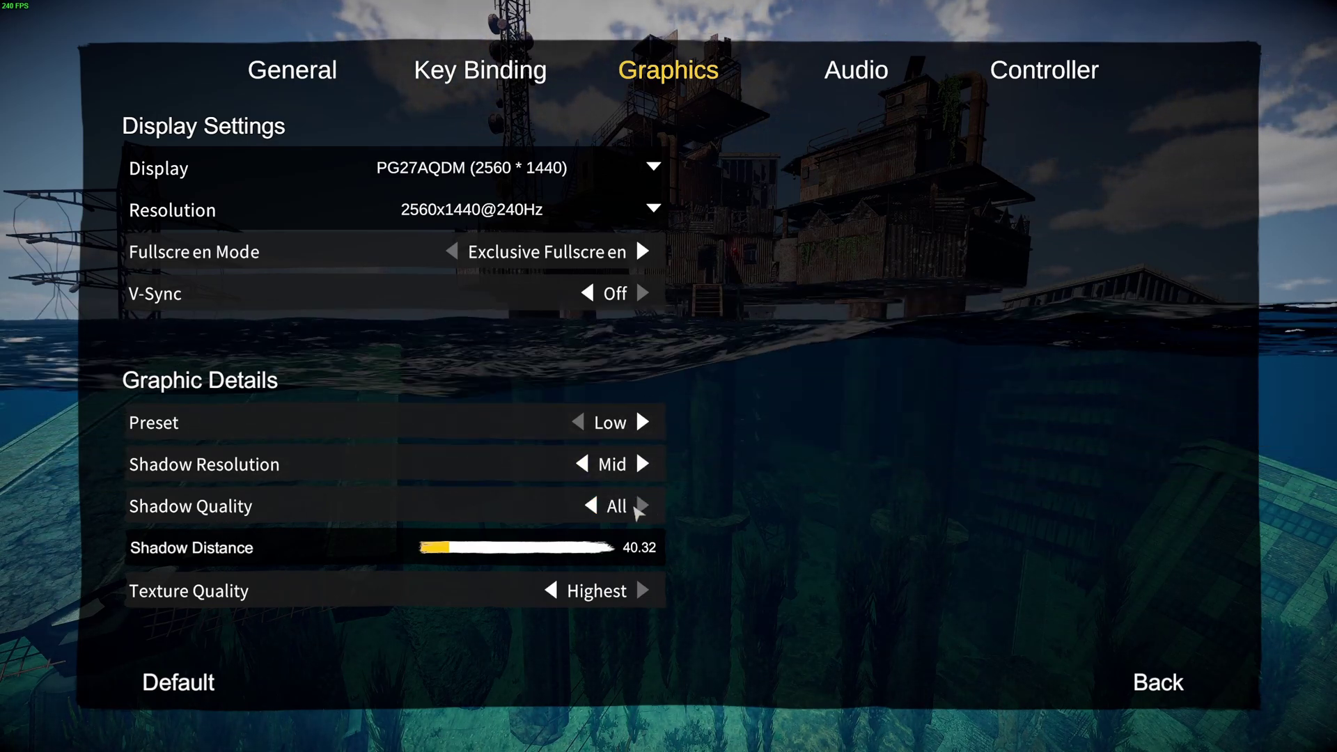
# Try other Shadow Quality options, settle on Hard Shadow, and raise Shadow Distance to 150
pyautogui.click(505, 506)
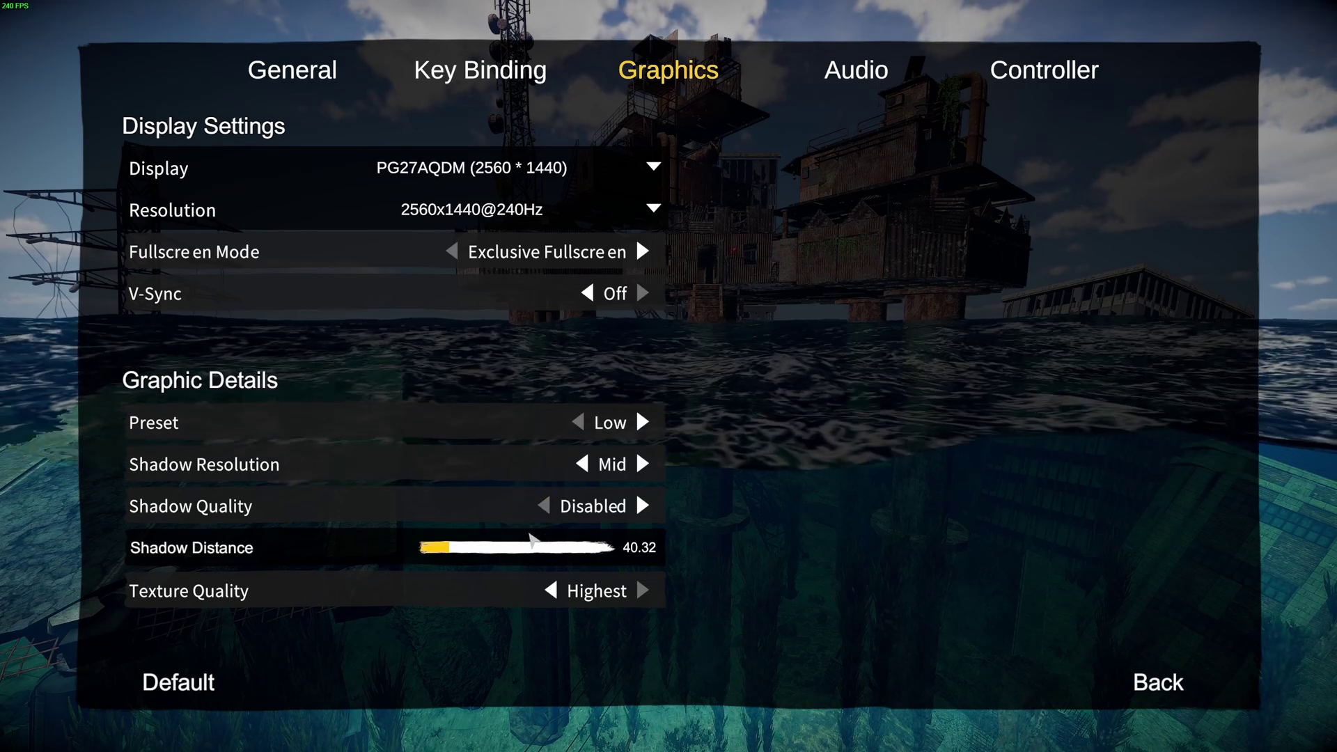
pyautogui.click(641, 506)
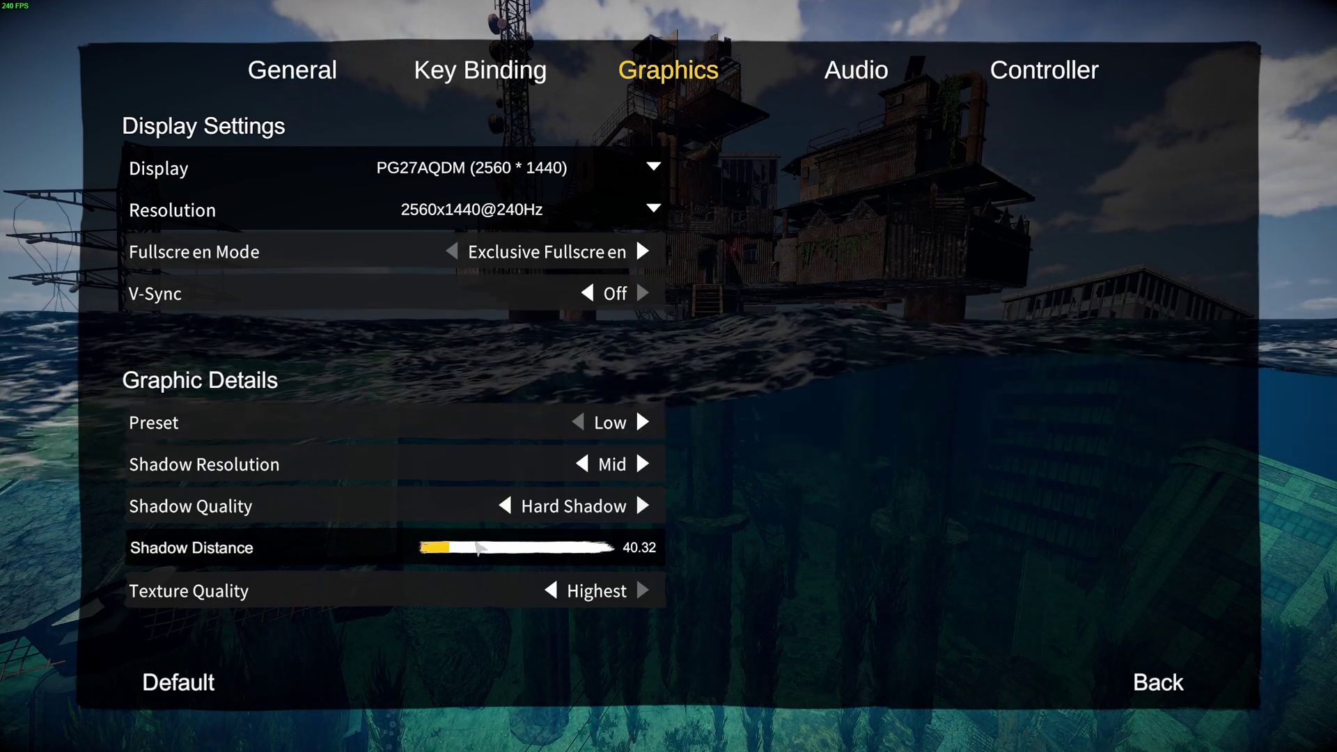
pyautogui.moveTo(478, 548); pyautogui.dragTo(773, 557)
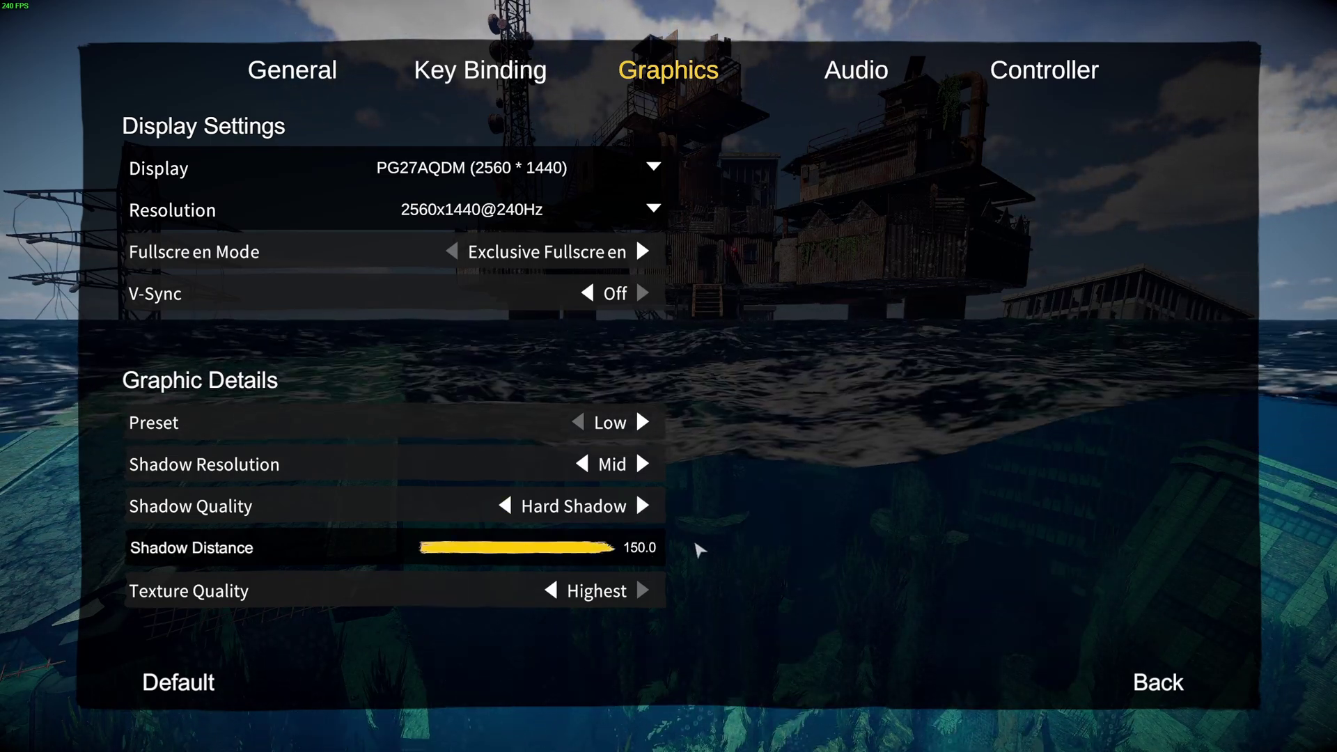
# Lower Shadow Distance, try about 62 and 53, and settle on about 40
pyautogui.moveTo(607, 555); pyautogui.dragTo(460, 553)
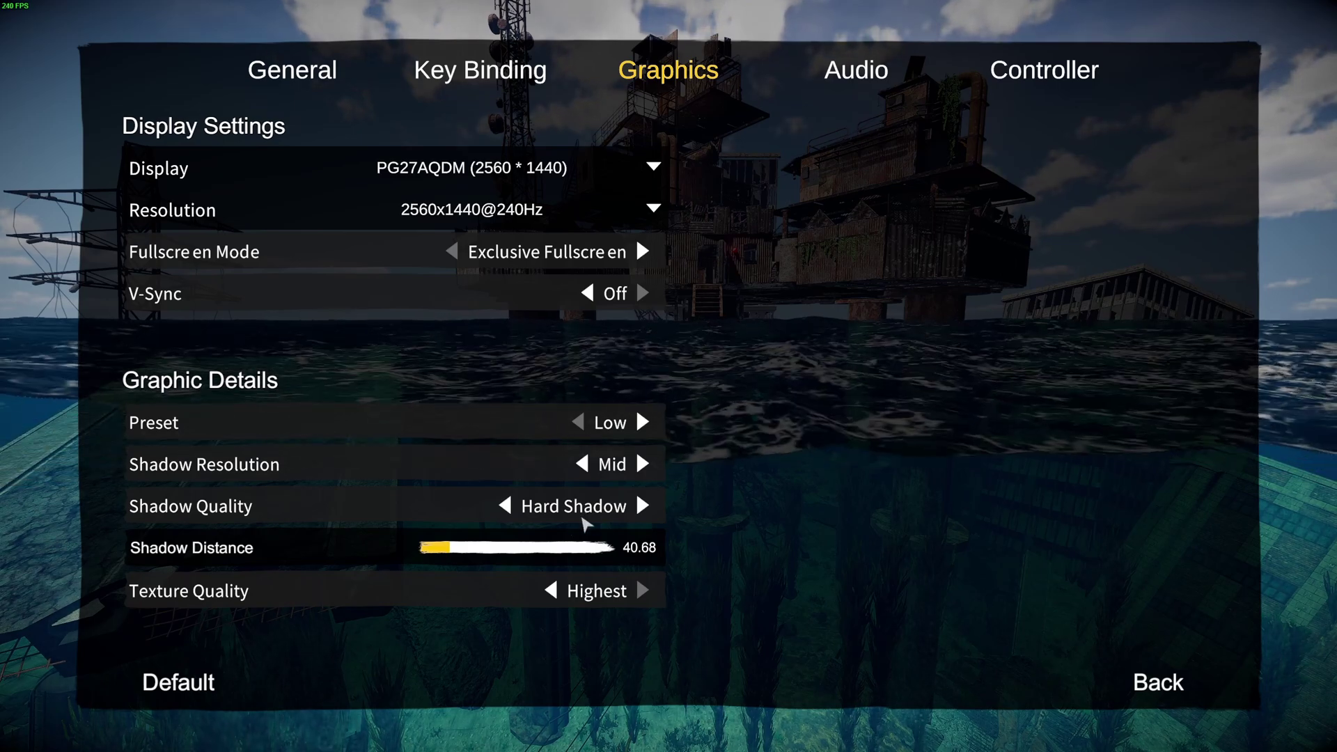
pyautogui.moveTo(463, 555); pyautogui.dragTo(491, 557)
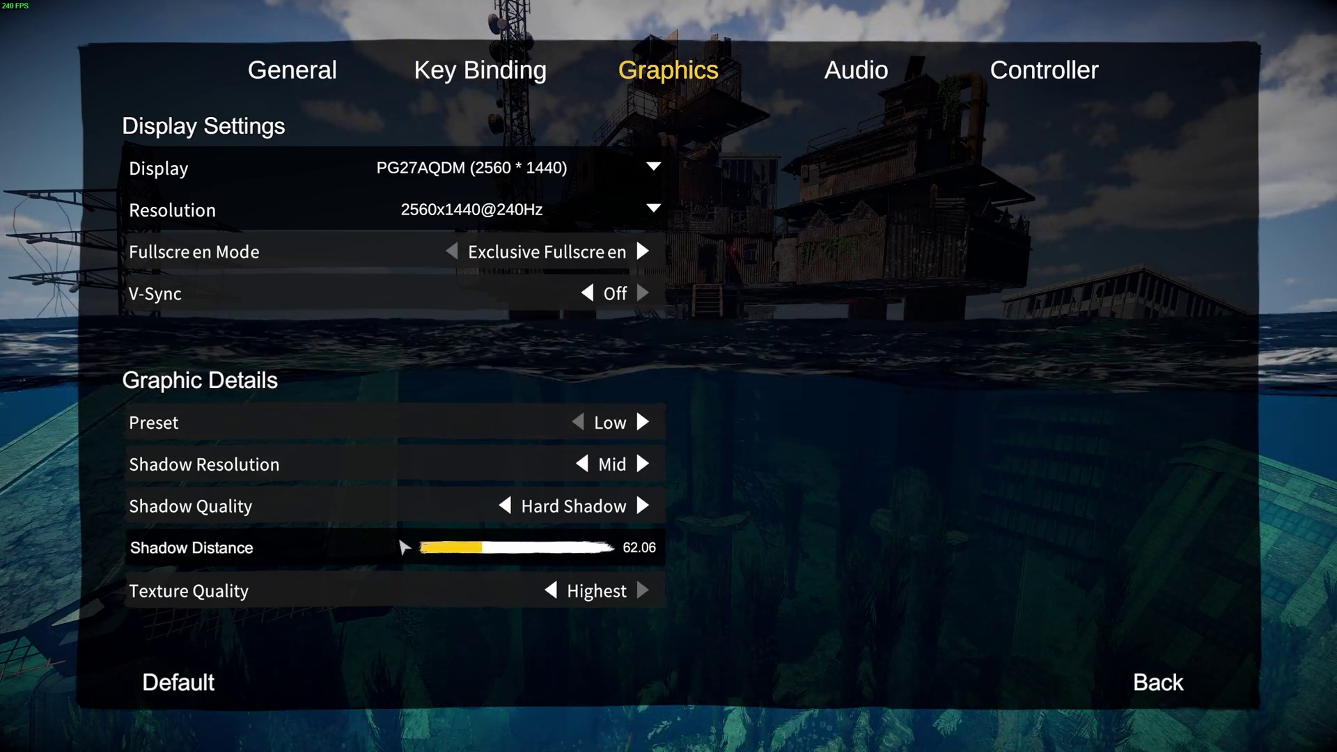
pyautogui.click(472, 550)
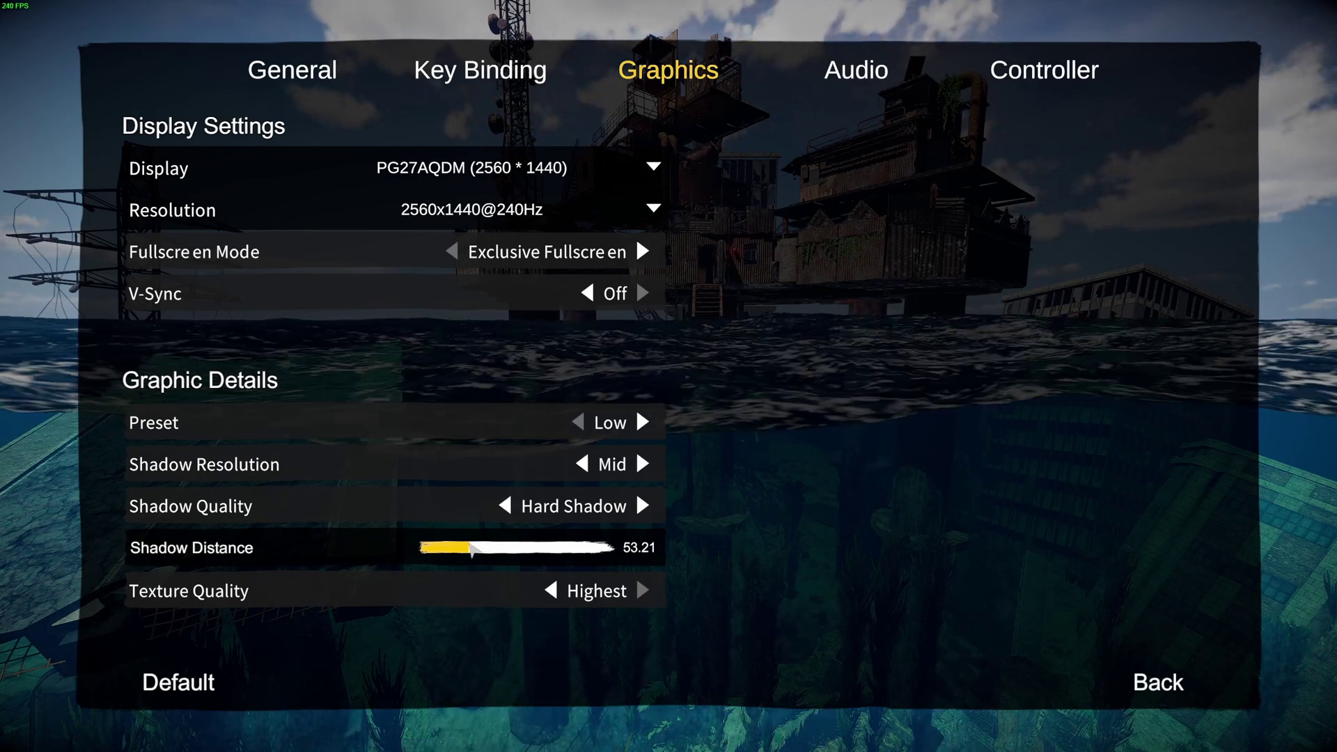
pyautogui.moveTo(472, 550); pyautogui.dragTo(448, 550)
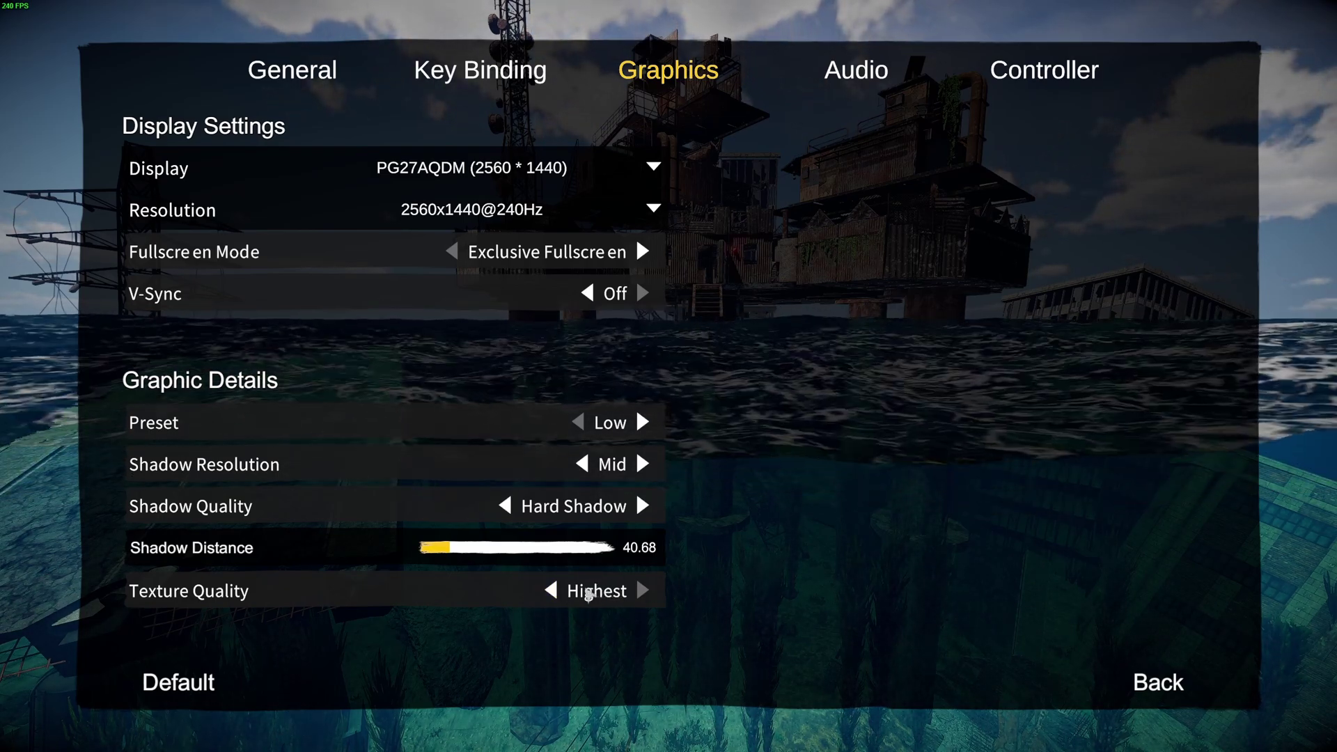
# Try Texture Quality at High, Mid and Low, and return it to Highest
pyautogui.click(551, 591)
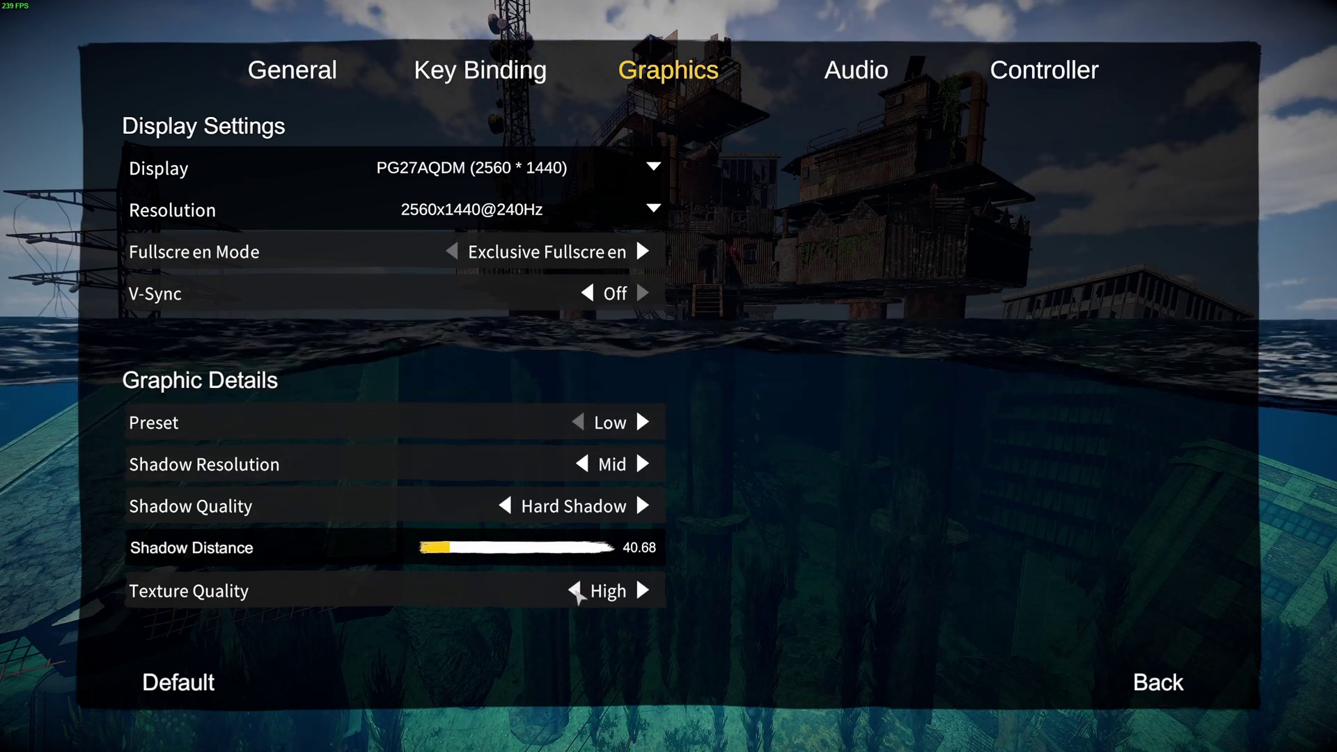
pyautogui.click(578, 591)
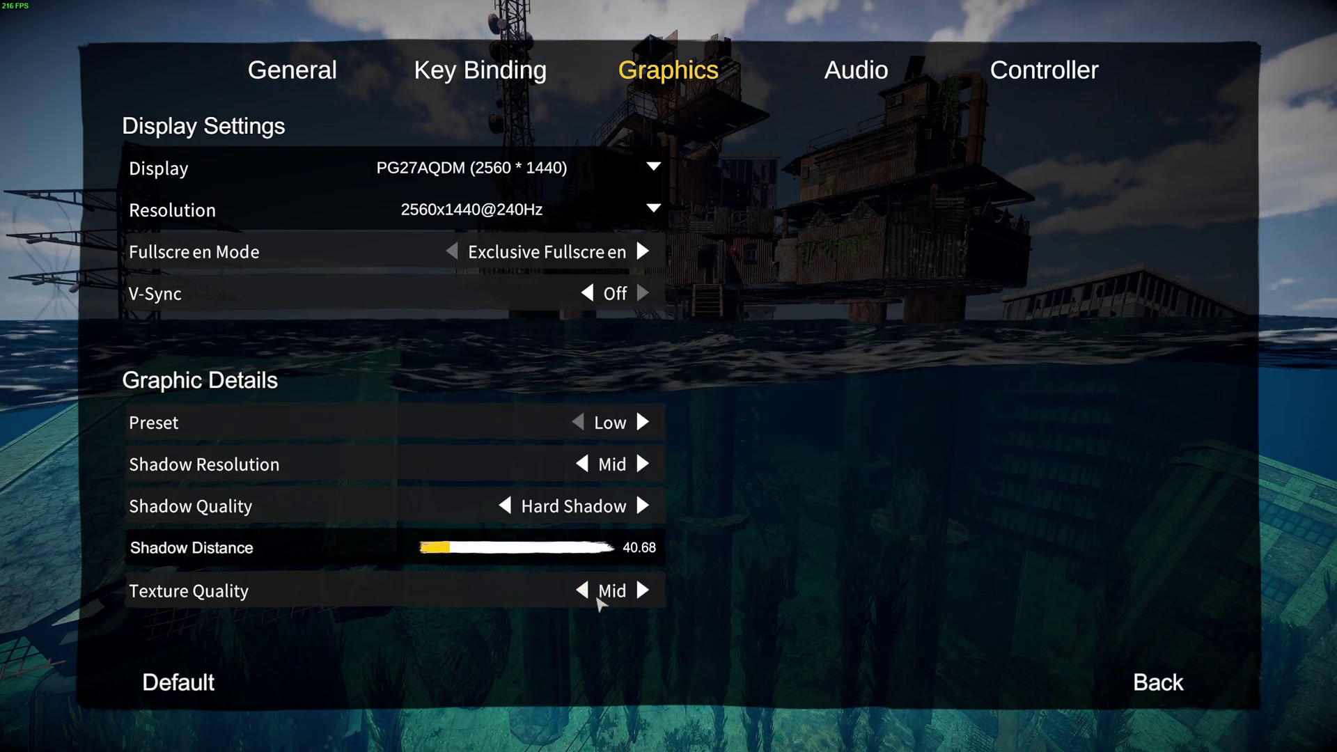
pyautogui.click(581, 591)
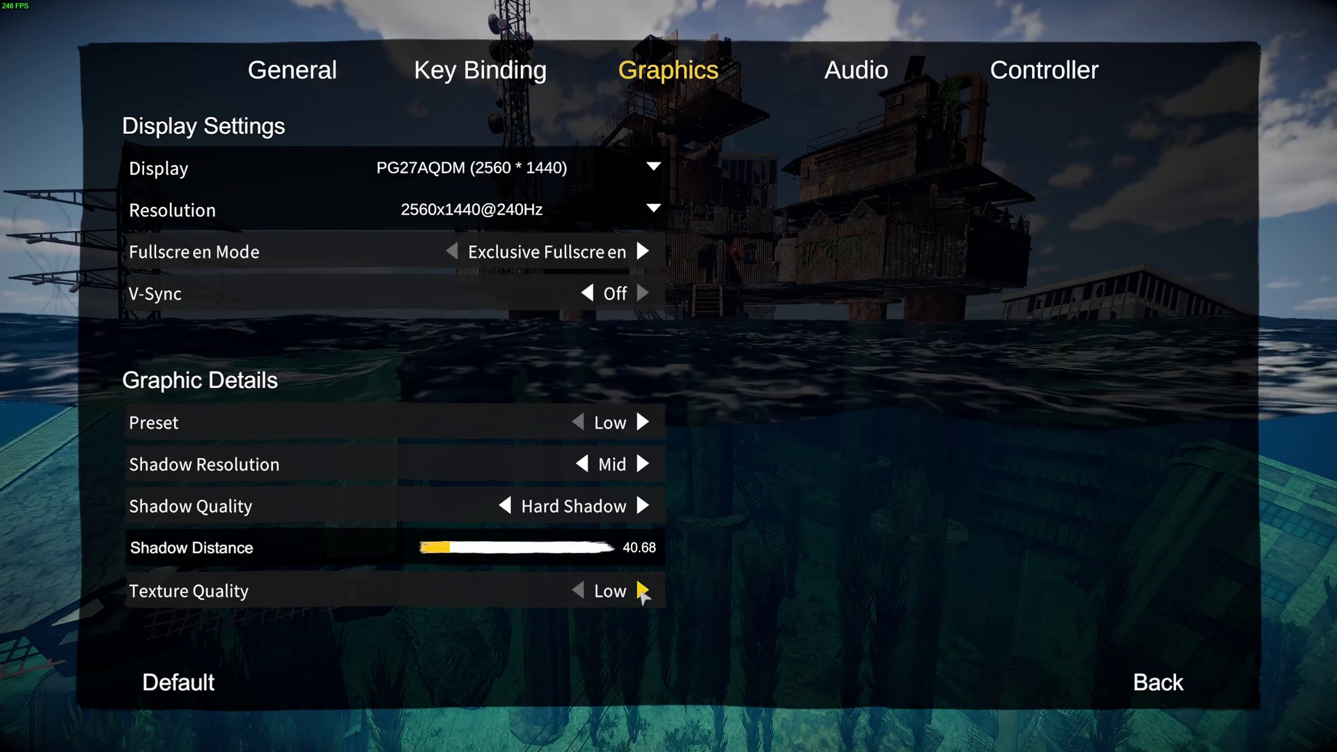
pyautogui.click(642, 591)
pyautogui.click(642, 591)
pyautogui.click(642, 591)
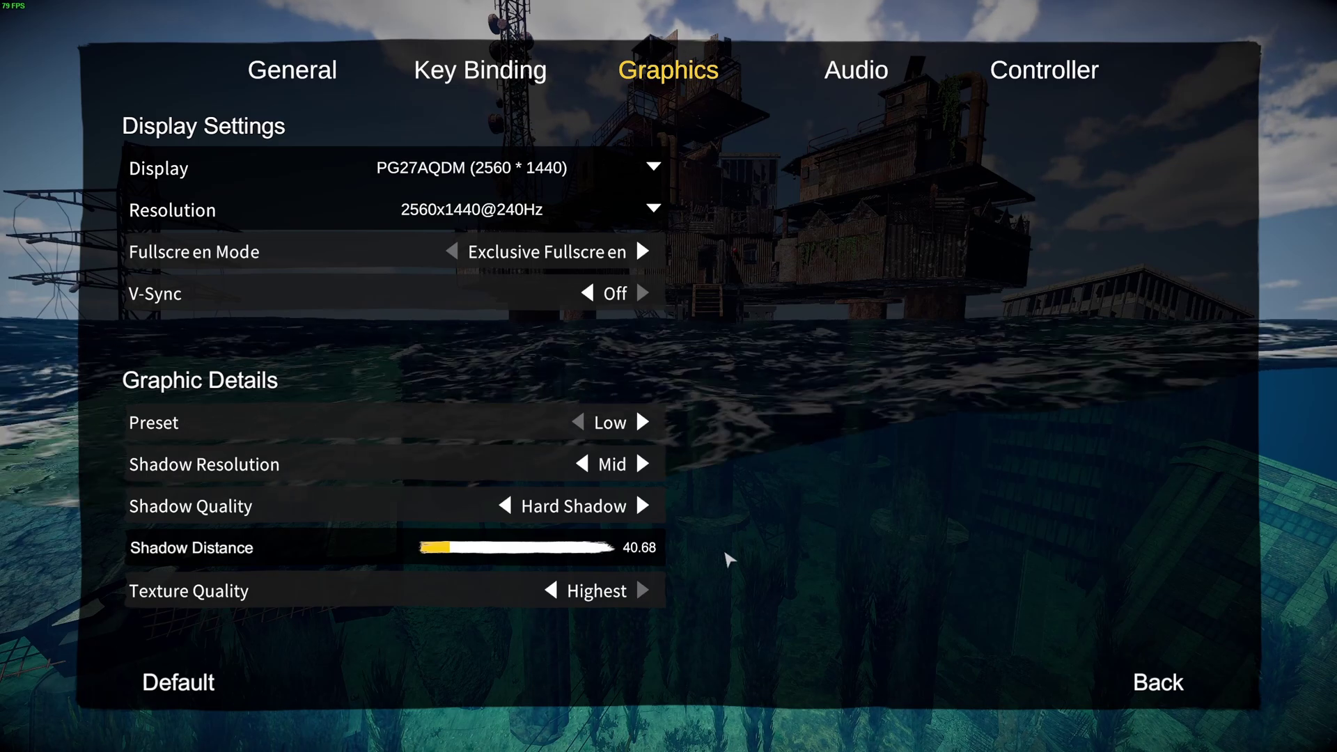